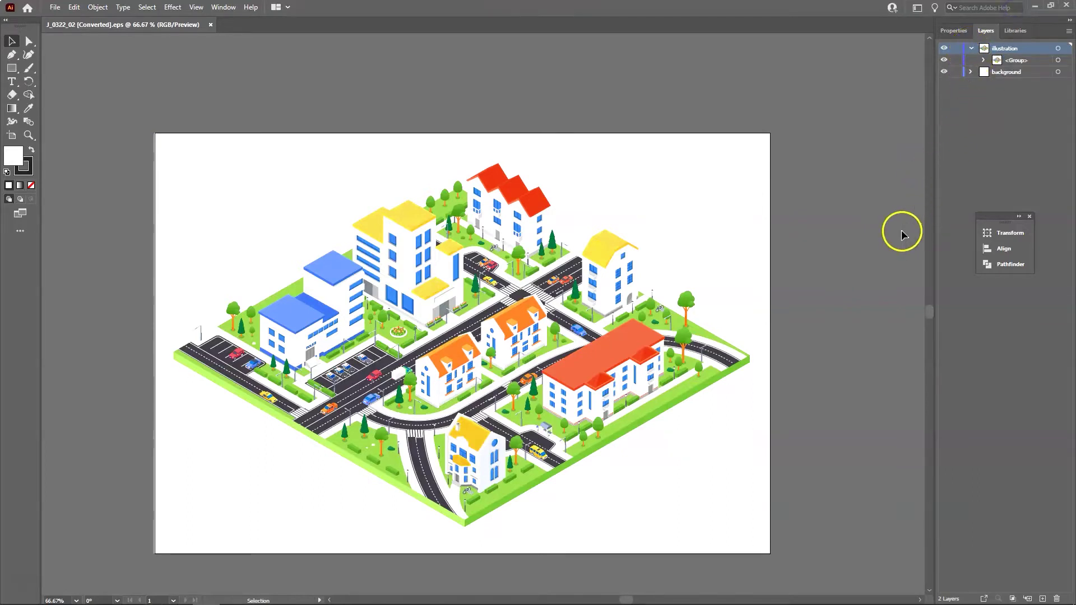
# - Check the artwork with hidden layers and Outline view, restore it, then add Layer 3
pyautogui.click(943, 72)
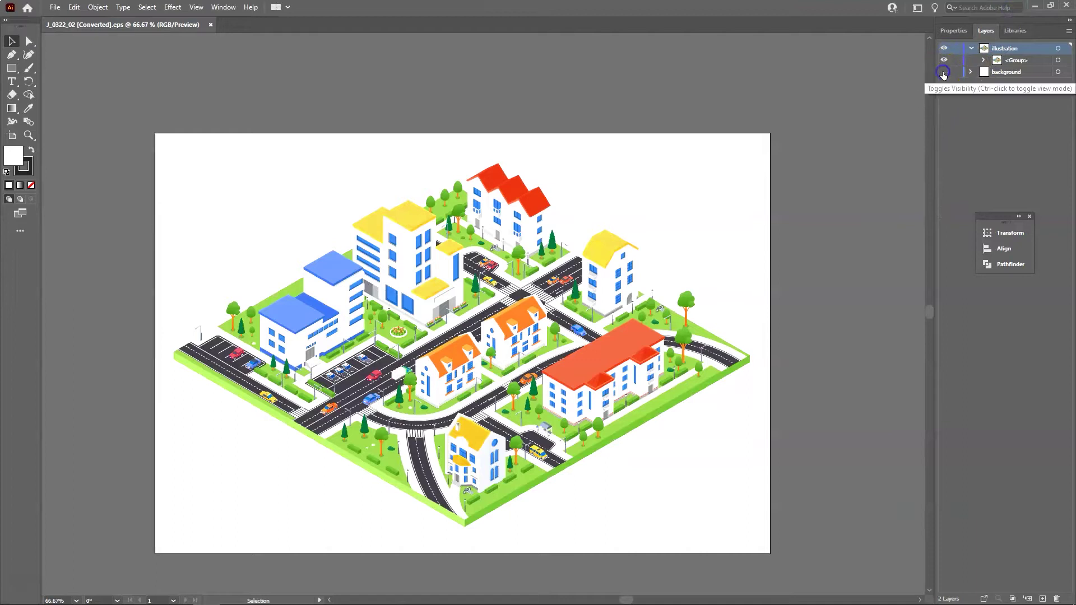
pyautogui.click(944, 60)
pyautogui.keyDown('ctrl'); pyautogui.click(945, 49); pyautogui.keyUp('ctrl')
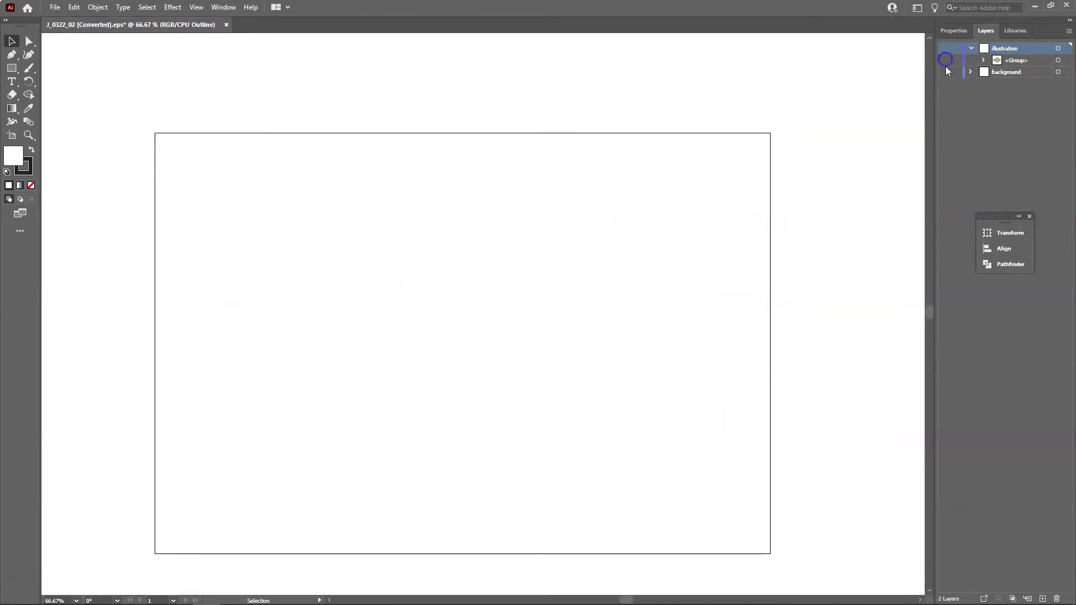
pyautogui.keyDown('ctrl'); pyautogui.click(946, 51); pyautogui.keyUp('ctrl')
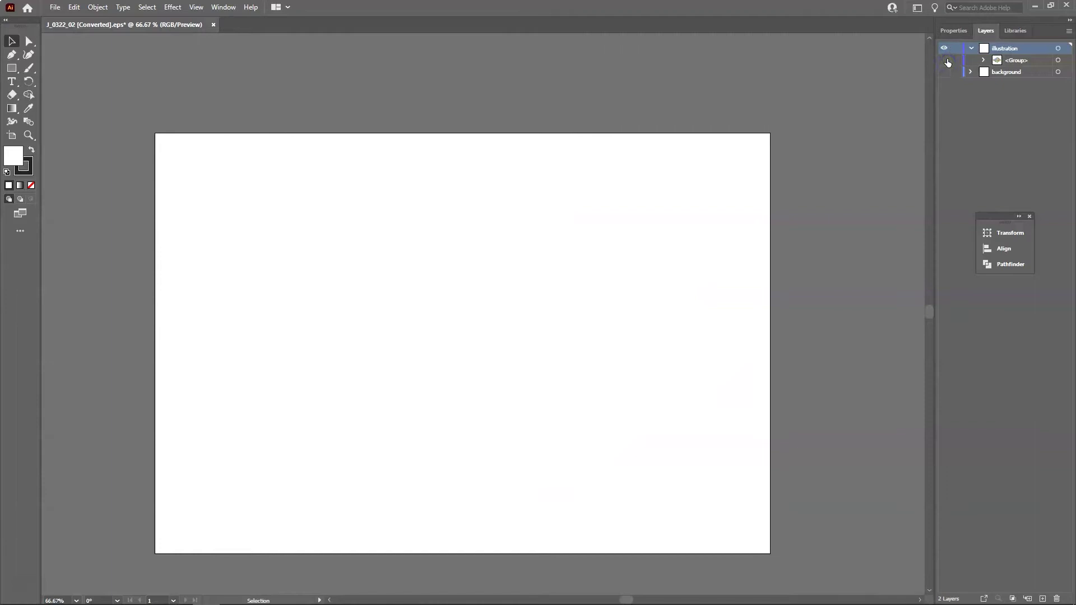
pyautogui.click(943, 60)
pyautogui.click(944, 72)
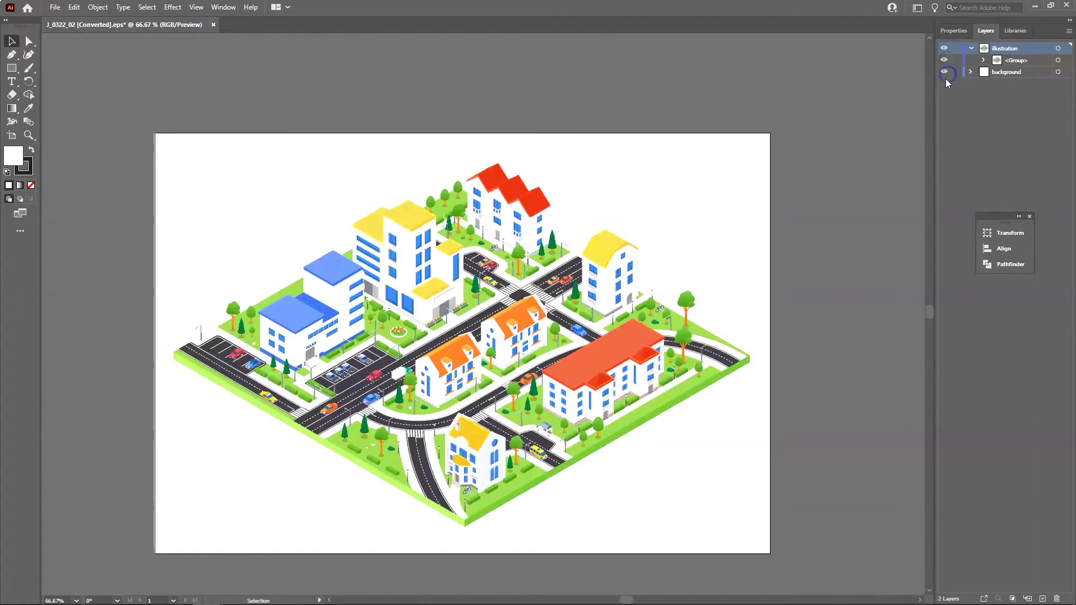
pyautogui.click(986, 32)
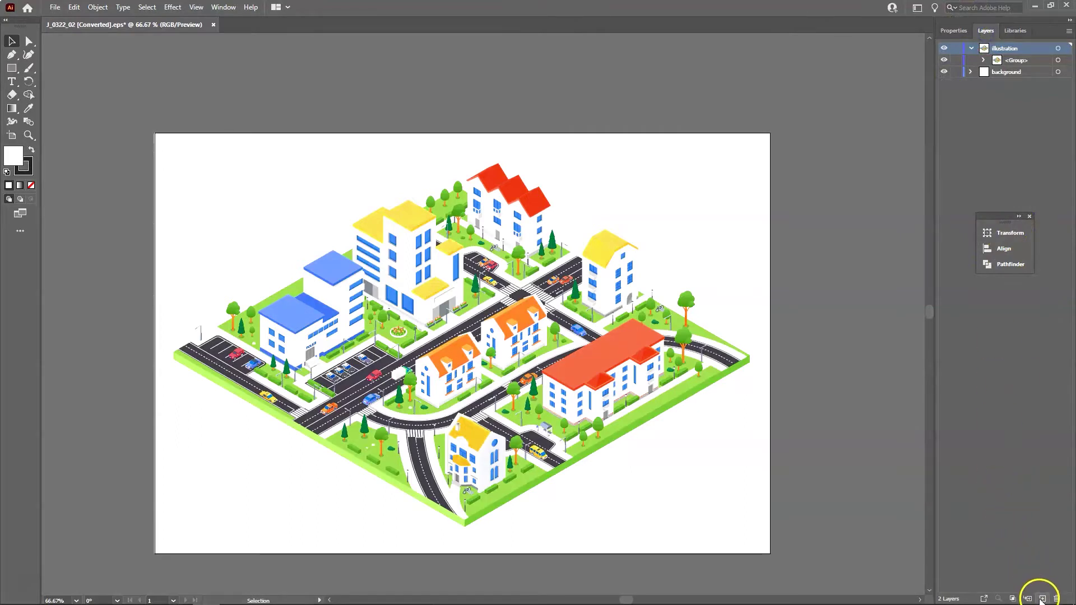
# - Add more empty layers until the stack reaches Layer 21
pyautogui.click(1042, 599)
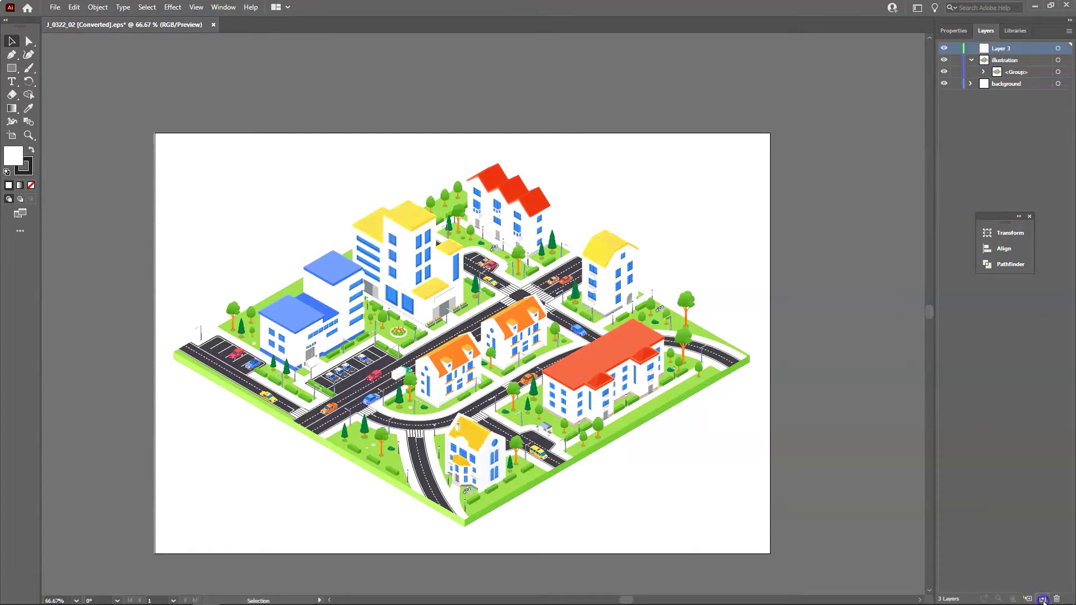
pyautogui.click(1043, 599)
pyautogui.click(1043, 599)
pyautogui.click(1043, 599)
pyautogui.click(1043, 599)
pyautogui.click(1043, 599)
pyautogui.click(1043, 599)
pyautogui.click(1043, 599)
pyautogui.click(1043, 599)
pyautogui.click(1042, 599)
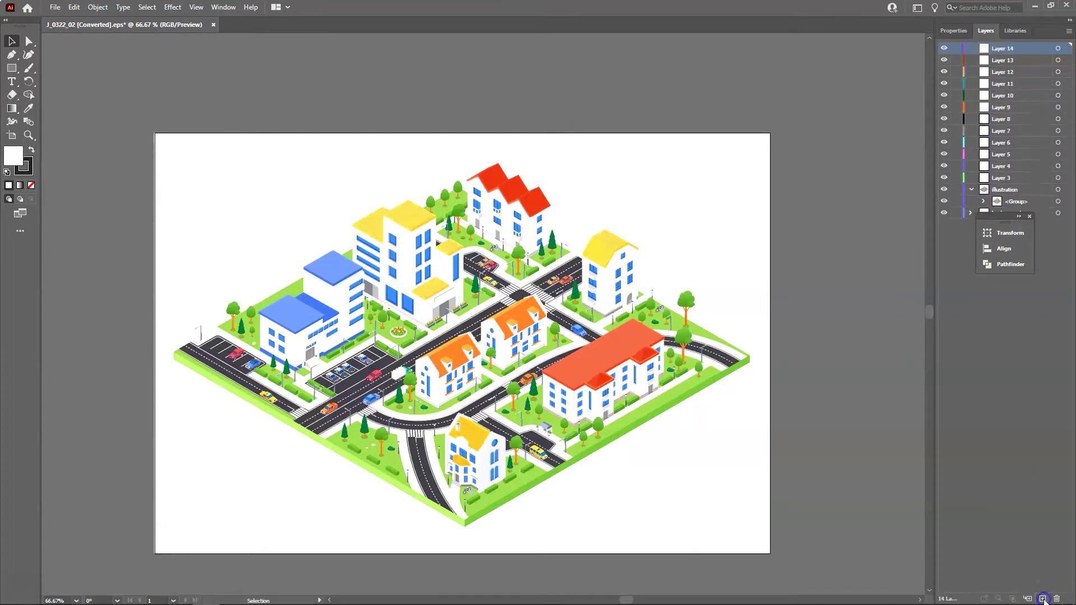
pyautogui.click(1043, 599)
pyautogui.click(1043, 599)
pyautogui.click(1042, 599)
pyautogui.click(1043, 599)
pyautogui.click(1043, 599)
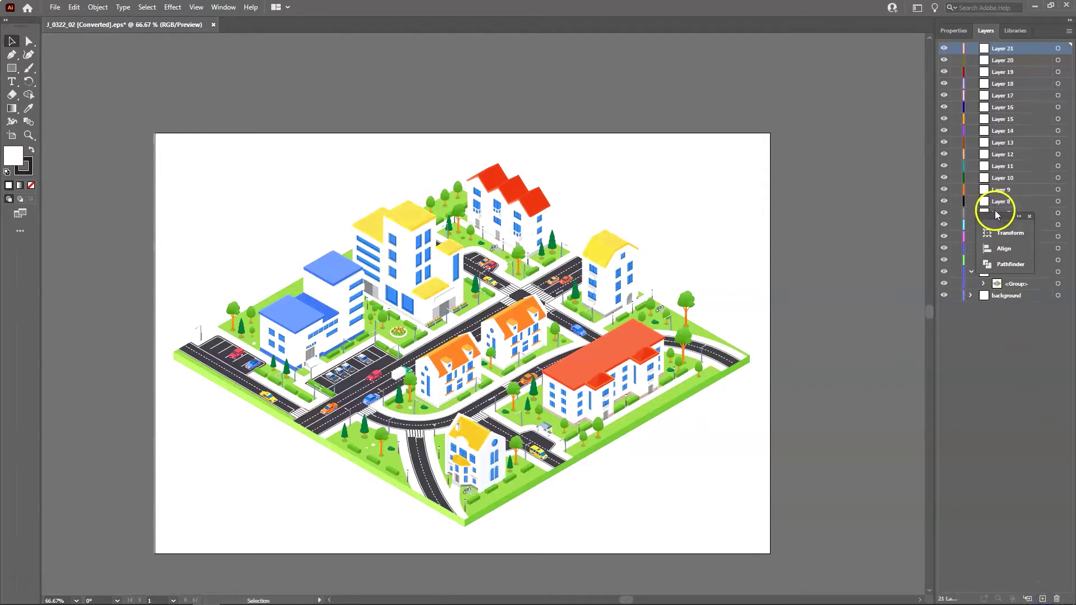
# - Select all the artwork and ungroup the city into separate groups
pyautogui.moveTo(997, 216); pyautogui.dragTo(917, 62)
pyautogui.click(713, 180)
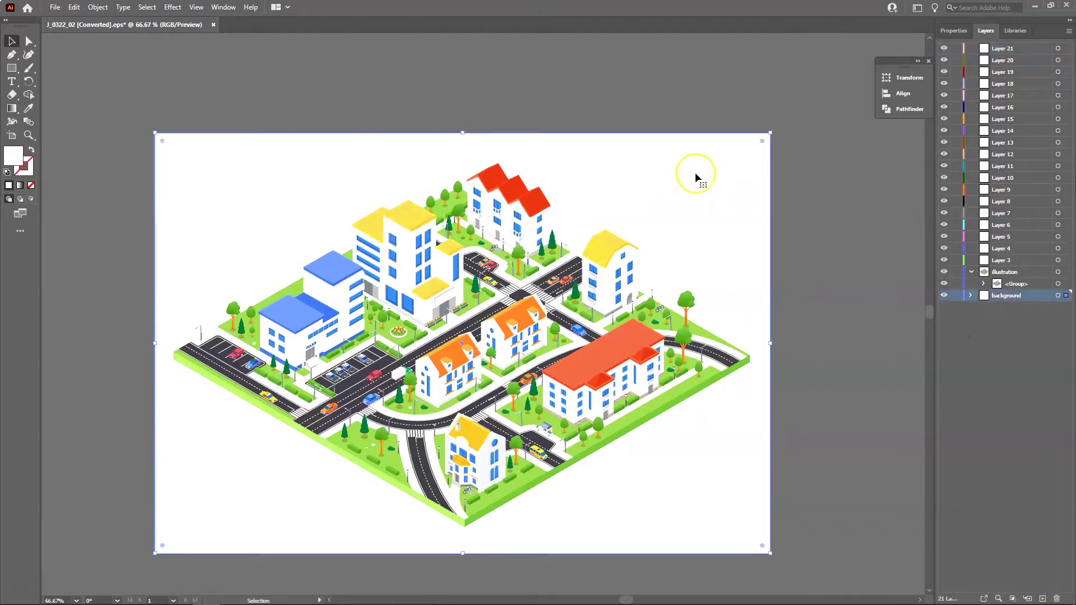
pyautogui.click(726, 388)
pyautogui.hotkey('ctrl', 'a')
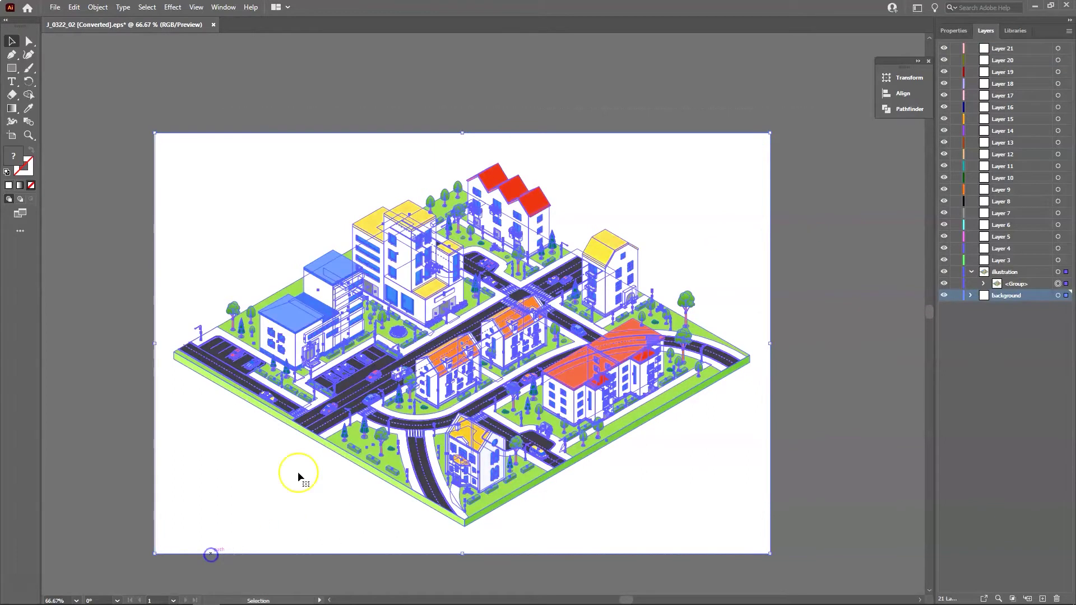
pyautogui.click(97, 7)
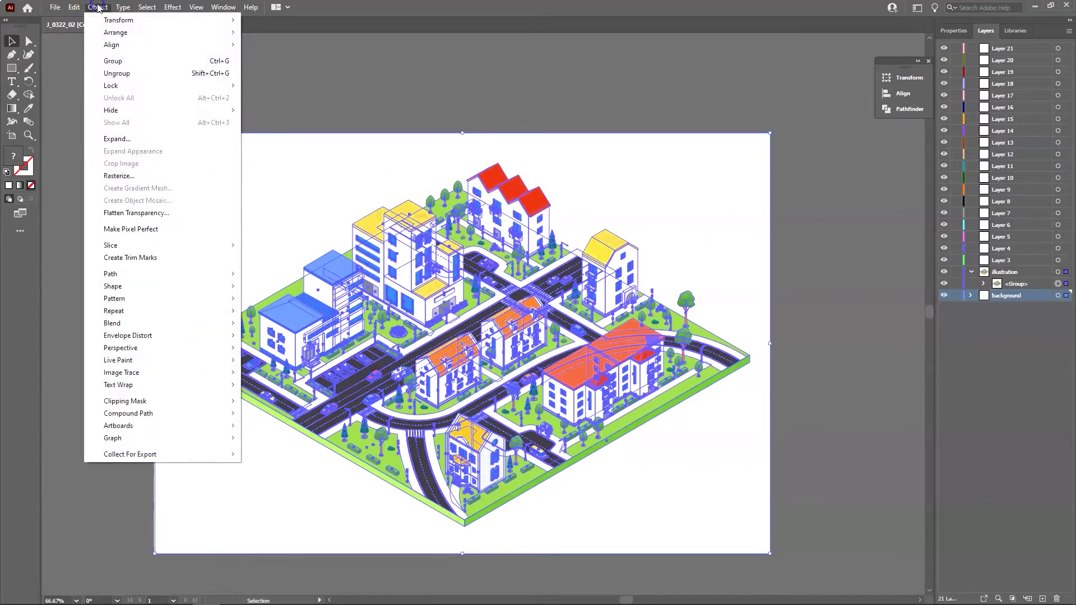
pyautogui.click(116, 73)
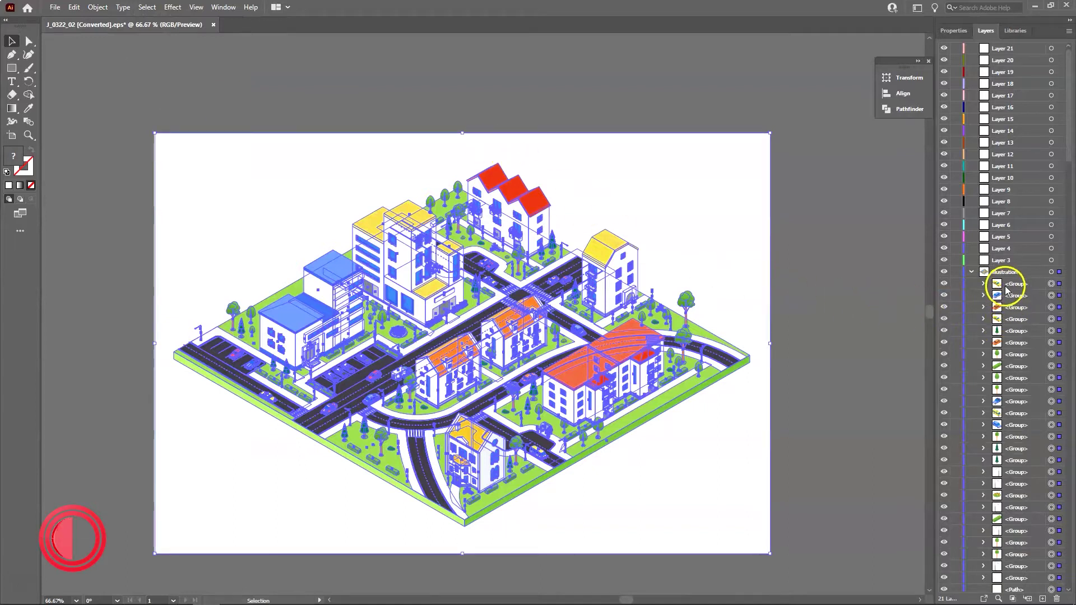
pyautogui.moveTo(1068, 137); pyautogui.dragTo(1068, 144)
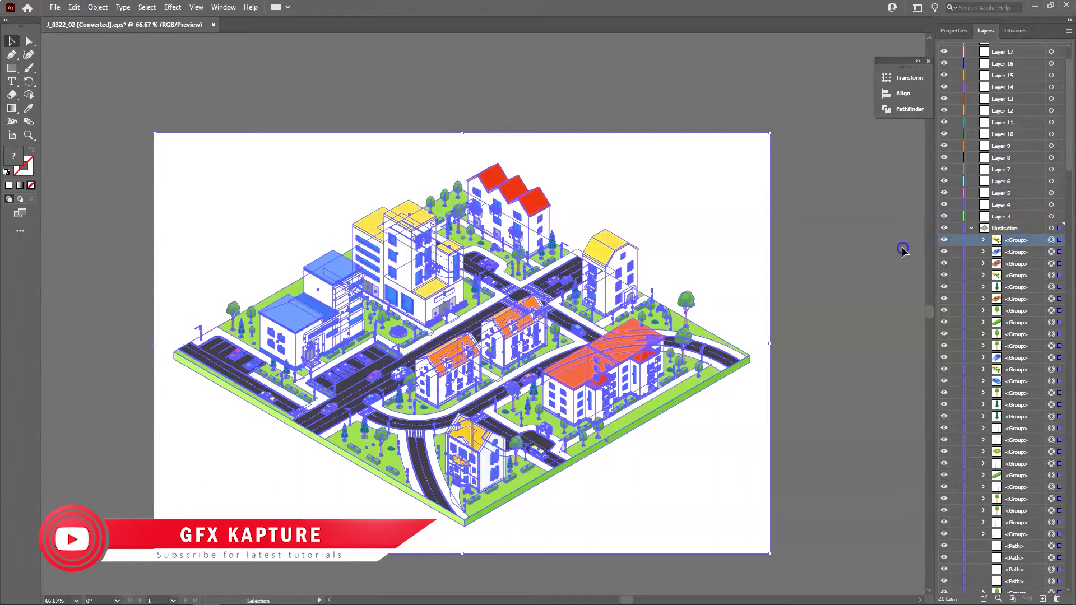
# - Move the yellow taxi group into Layer 3 and the blue car group into Layer 4
pyautogui.click(1011, 242)
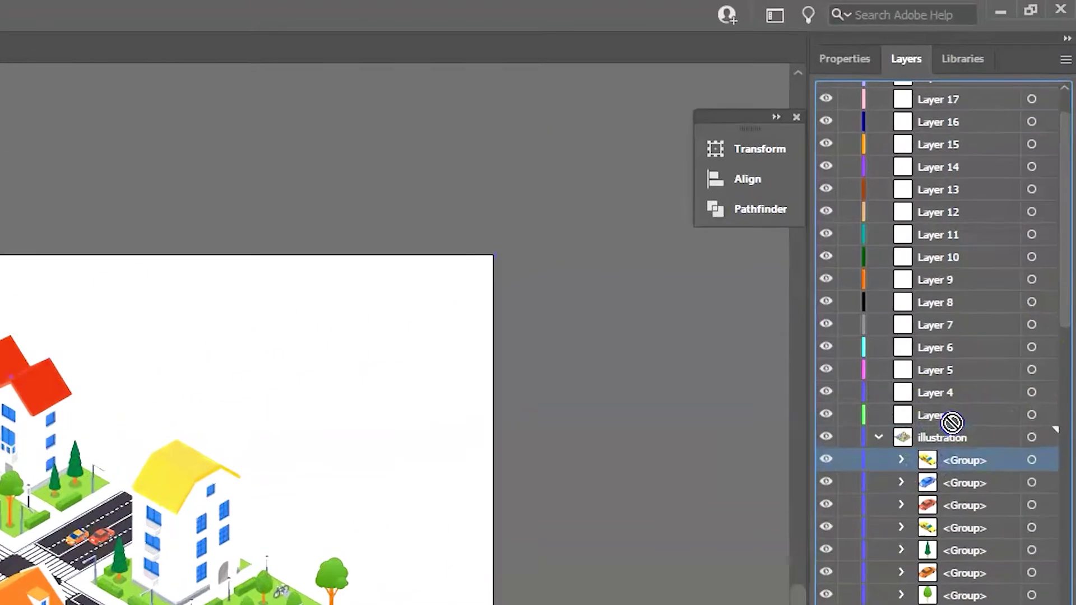
pyautogui.click(1001, 217)
pyautogui.moveTo(931, 435); pyautogui.dragTo(926, 432)
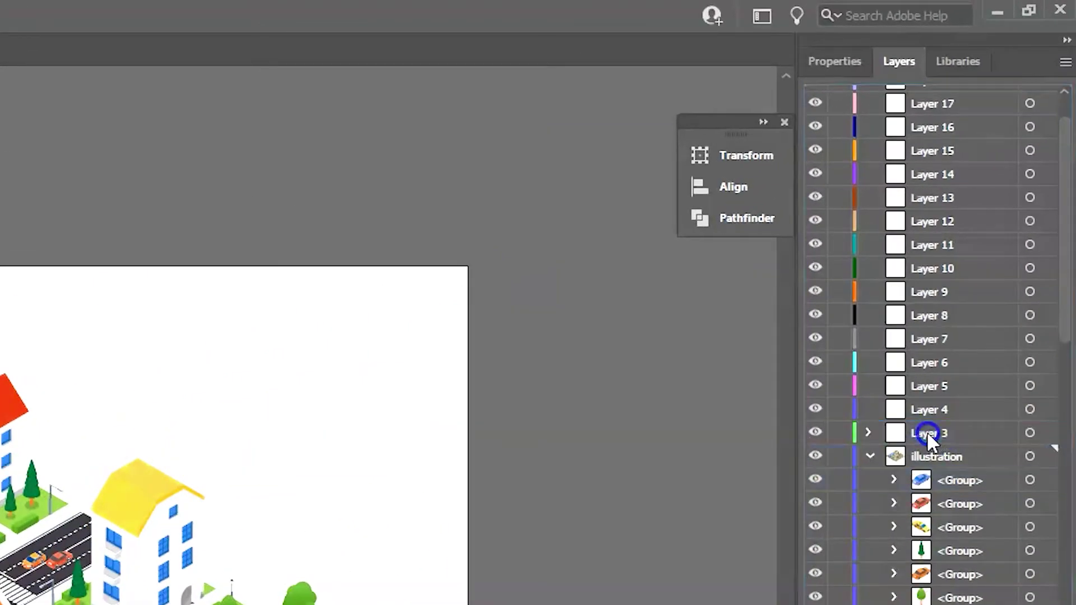
pyautogui.moveTo(956, 481); pyautogui.dragTo(926, 409)
pyautogui.moveTo(956, 485); pyautogui.dragTo(932, 385)
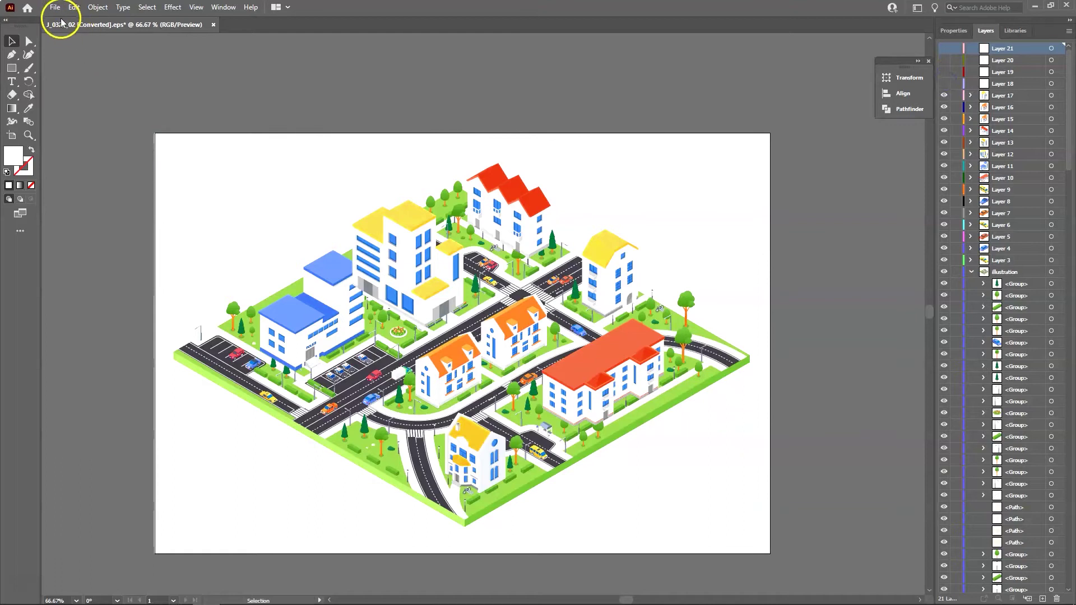
# - Save the artwork as City AI.ai in Adobe Illustrator format, accepting Illustrator 2020 options
pyautogui.click(54, 8)
pyautogui.click(92, 123)
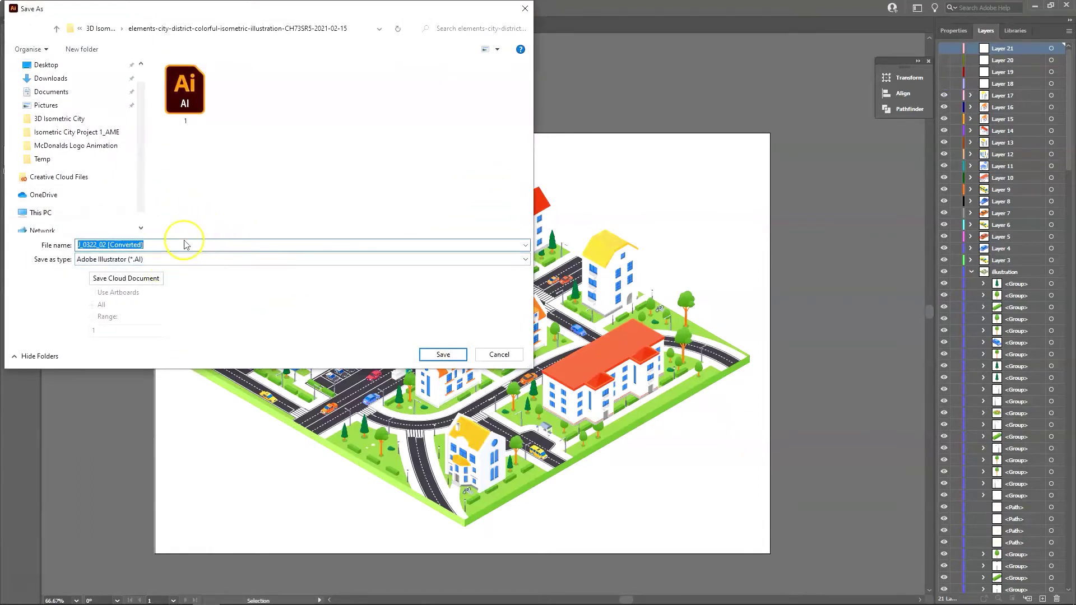
pyautogui.moveTo(146, 249); pyautogui.dragTo(69, 250)
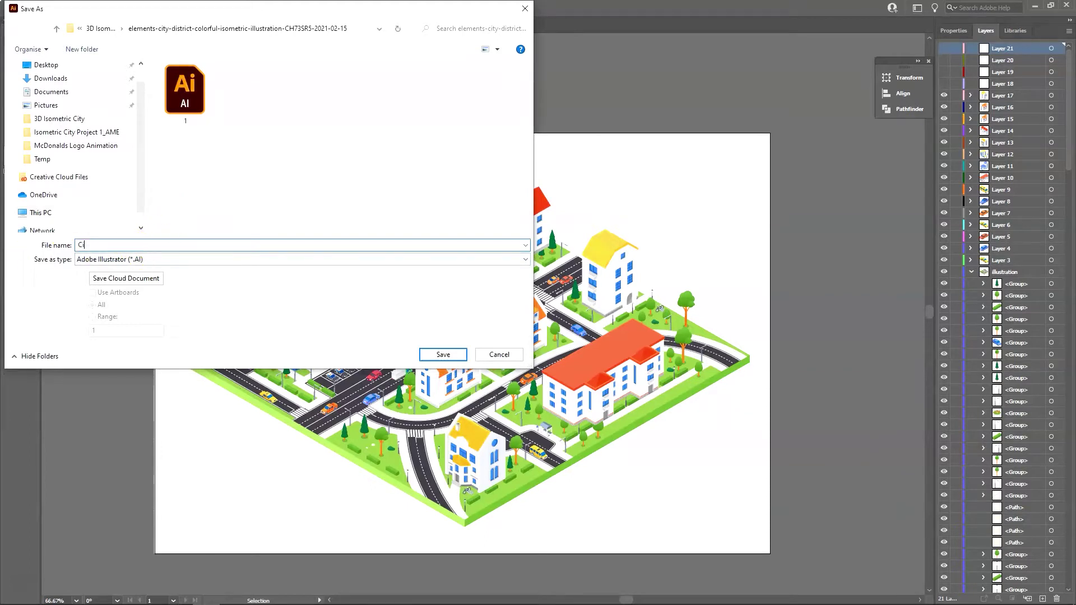
pyautogui.press('Return')
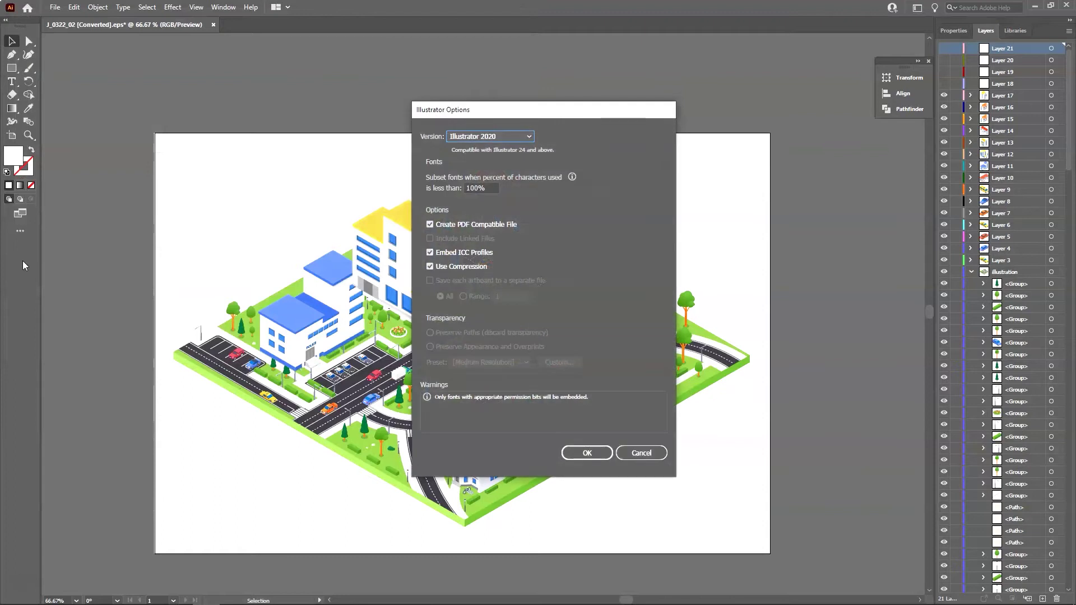
pyautogui.click(585, 452)
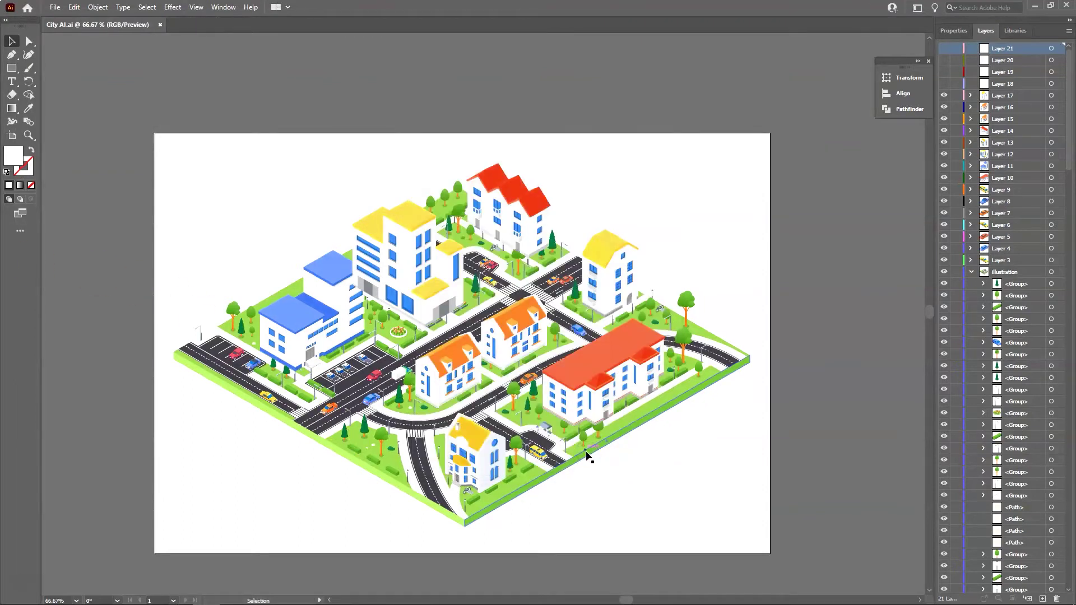
# - In After Effects, import City AI.ai with Import Kind set to Composition
pyautogui.moveTo(283, 595)
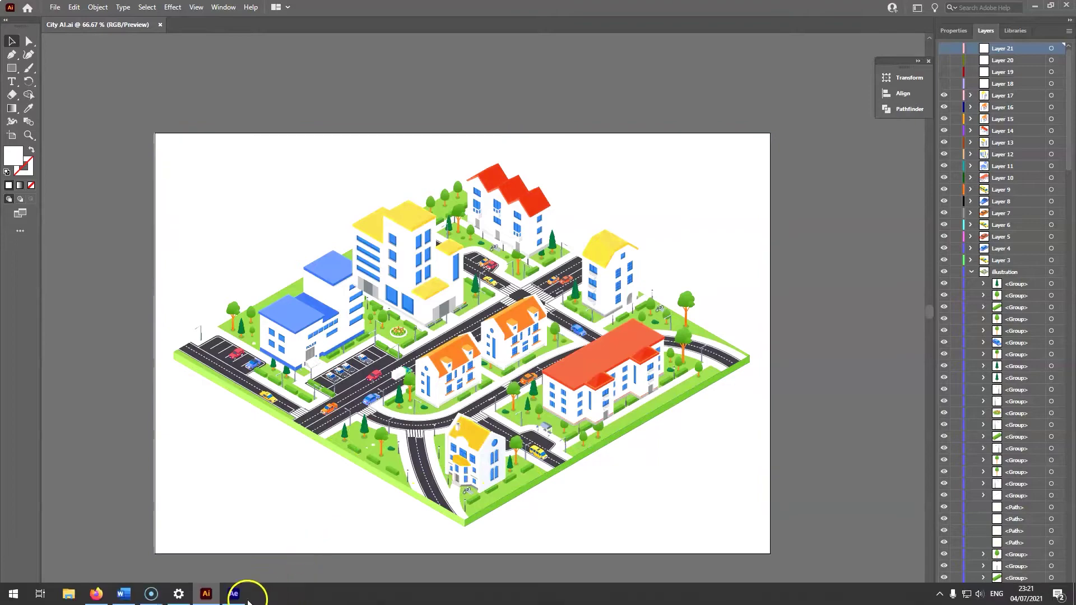
pyautogui.click(234, 595)
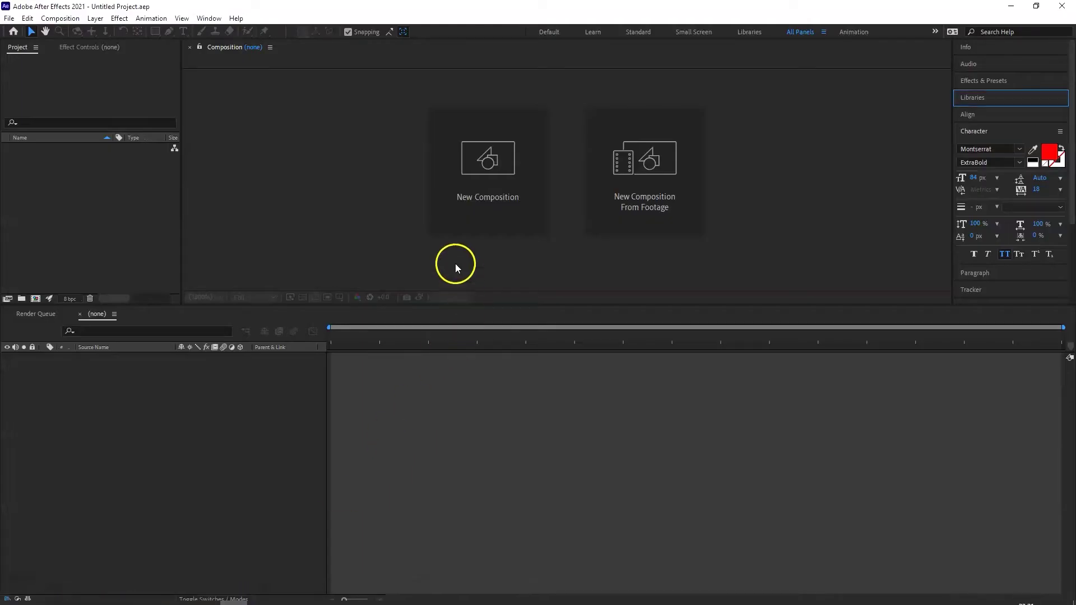
pyautogui.doubleClick(78, 179)
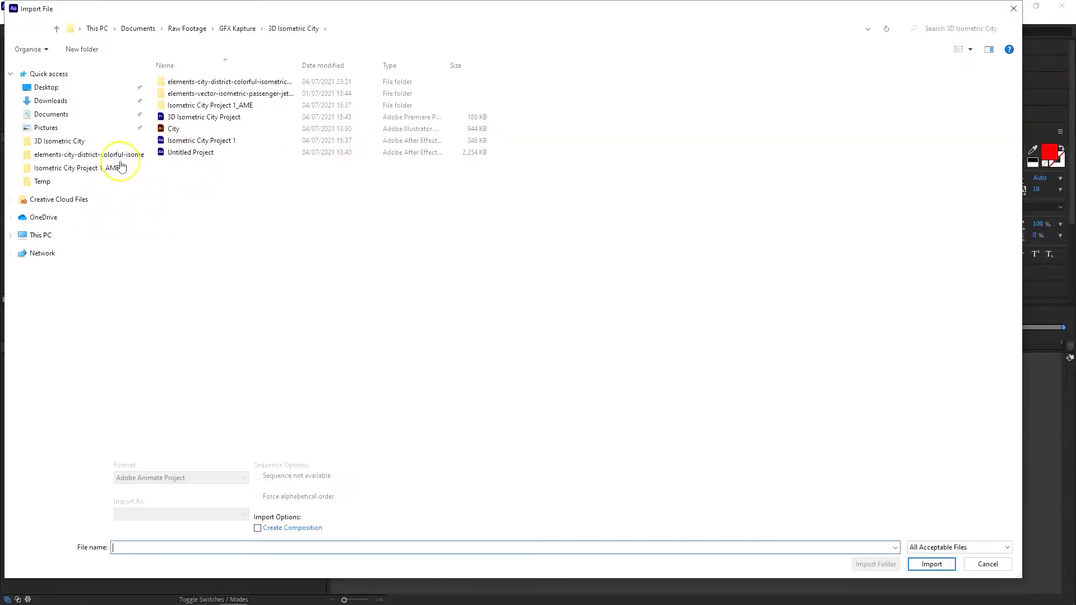
pyautogui.click(102, 159)
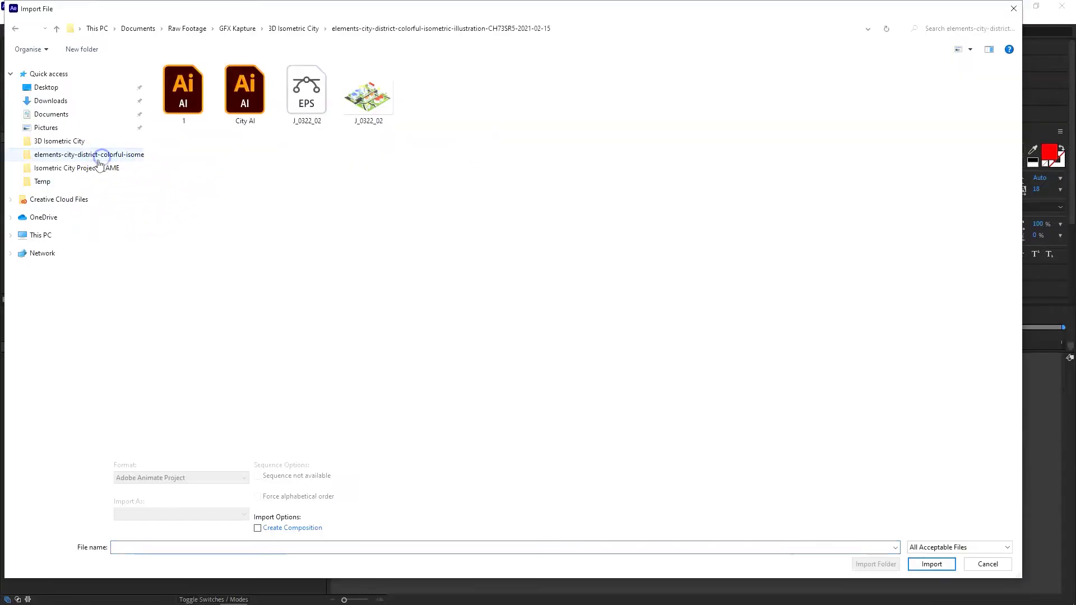
pyautogui.doubleClick(245, 89)
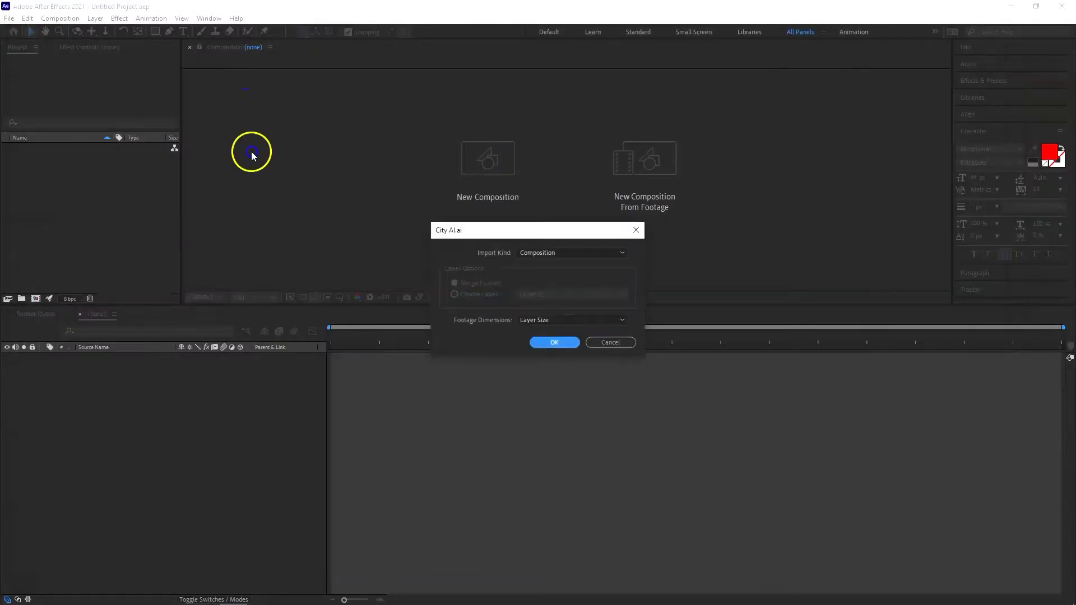
pyautogui.click(552, 262)
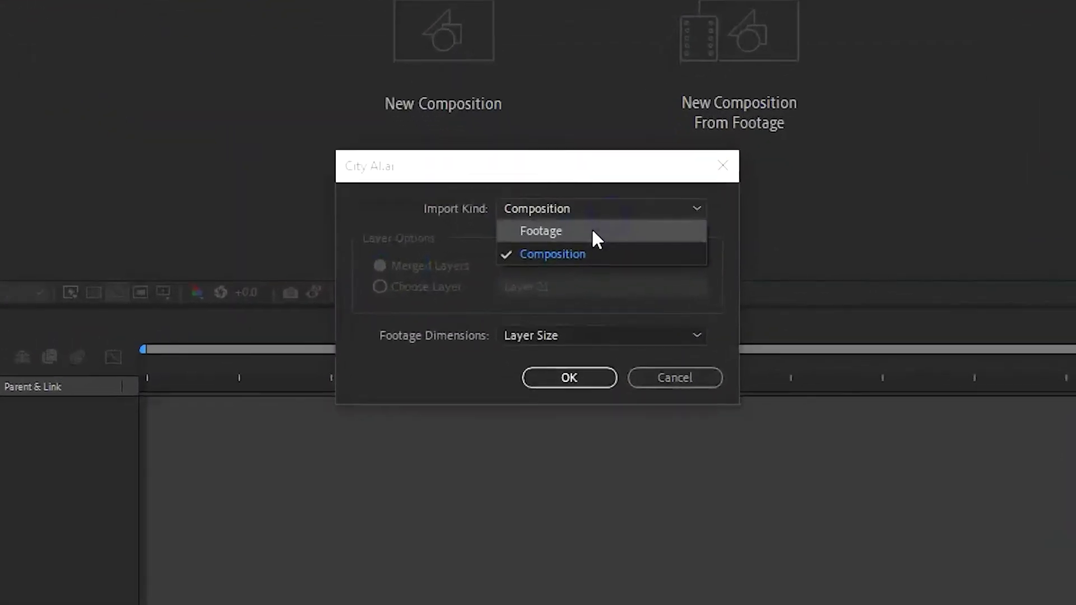
pyautogui.click(555, 279)
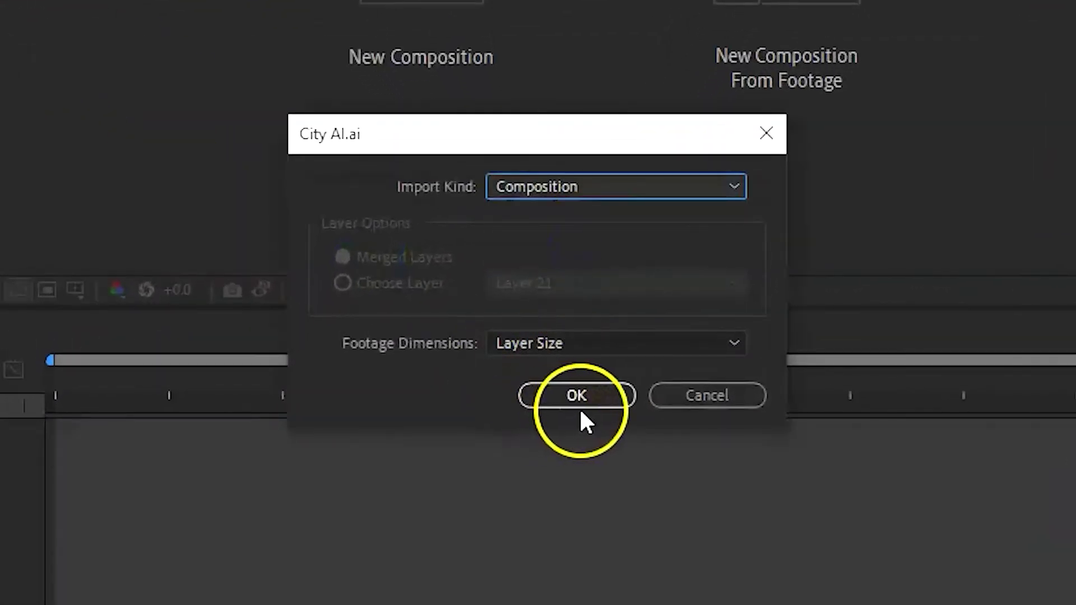
pyautogui.click(599, 400)
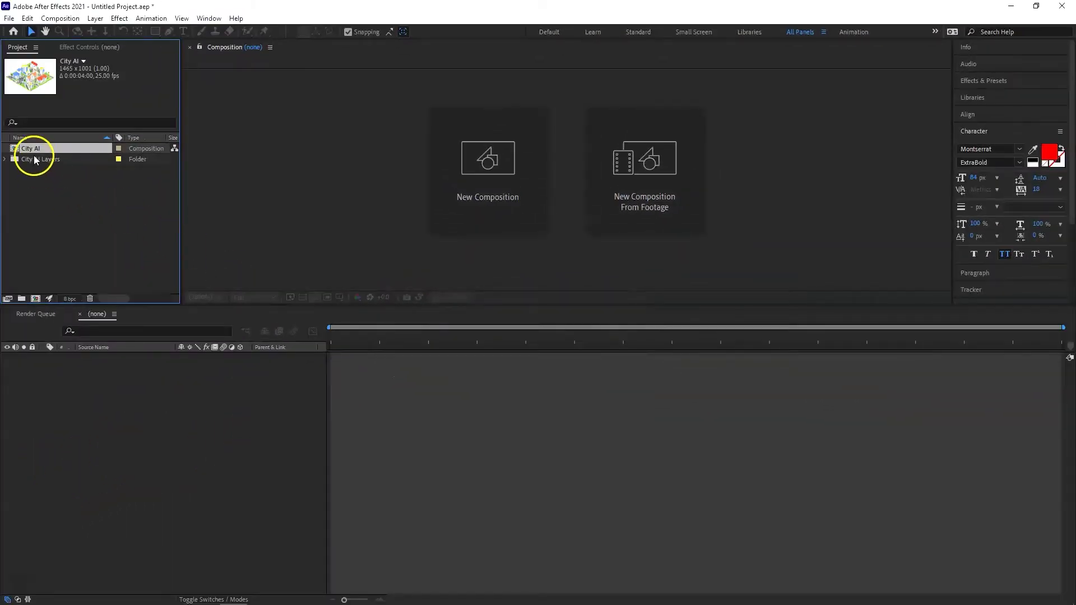
# - Open City AI and set its Composition Settings to Width 1920 and Height 1080
pyautogui.doubleClick(35, 149)
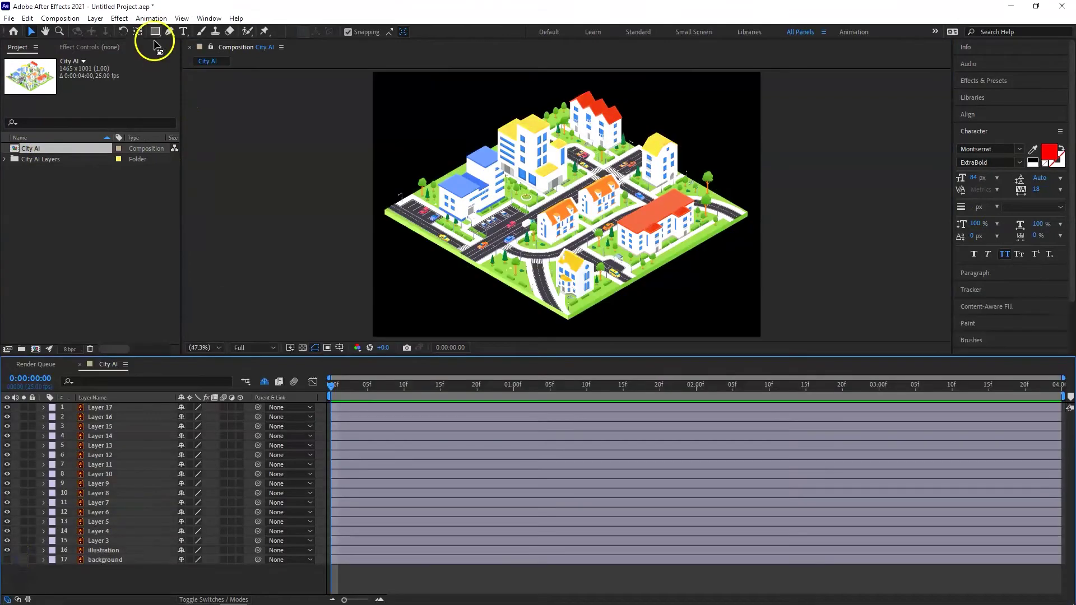
pyautogui.click(60, 18)
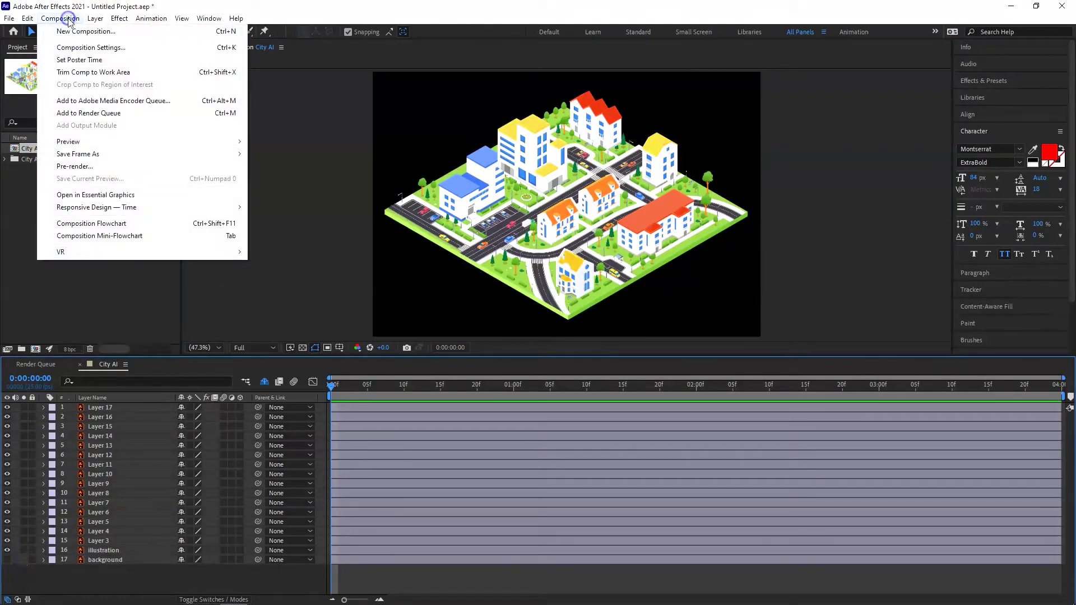
pyautogui.click(73, 46)
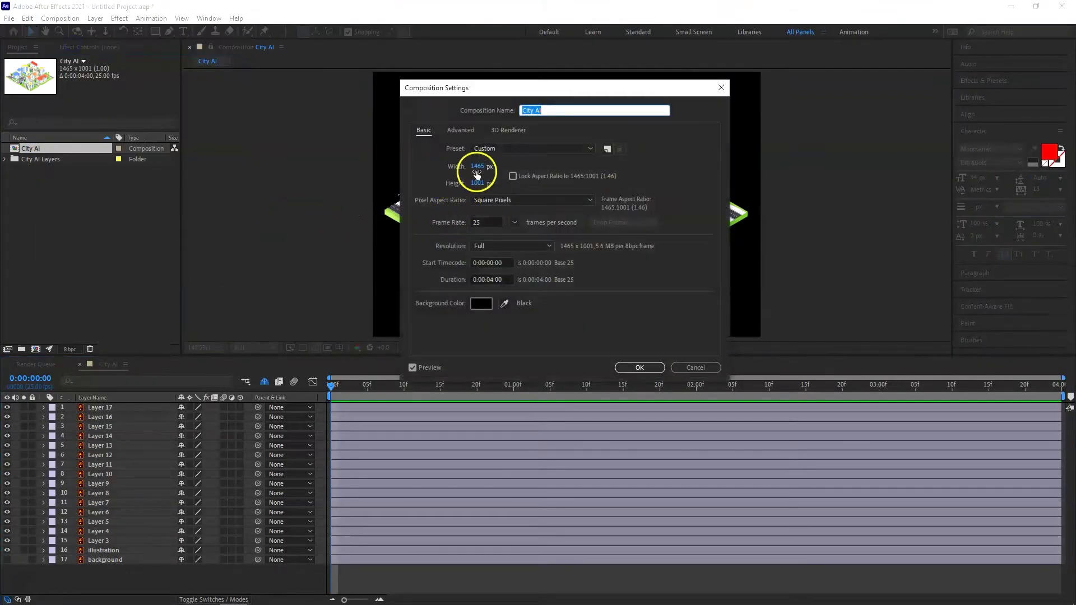
pyautogui.click(477, 167)
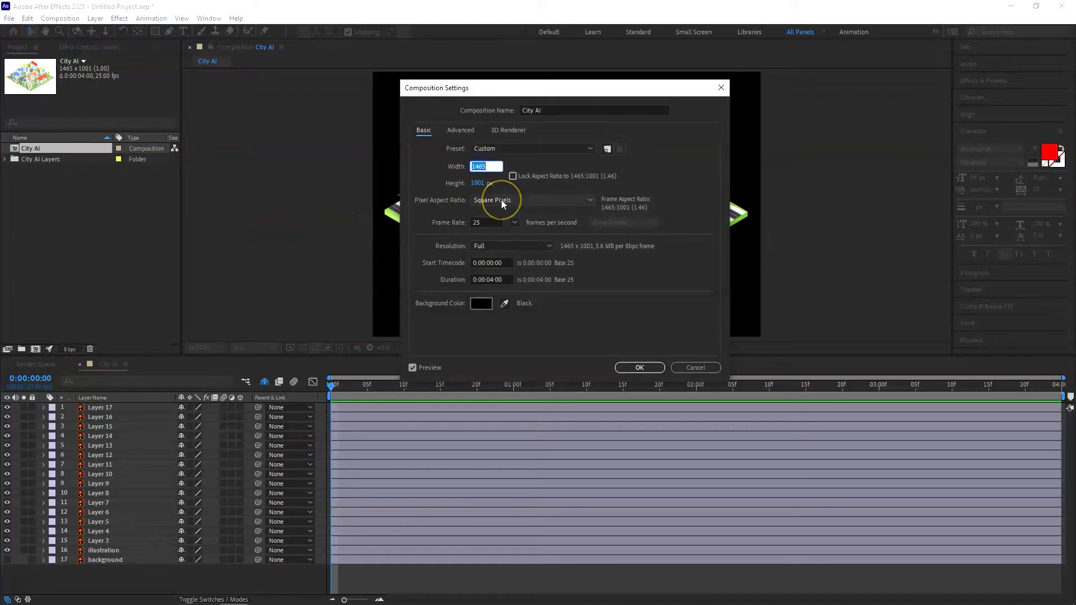
pyautogui.write('1920')
pyautogui.press('Tab')
pyautogui.write('1')
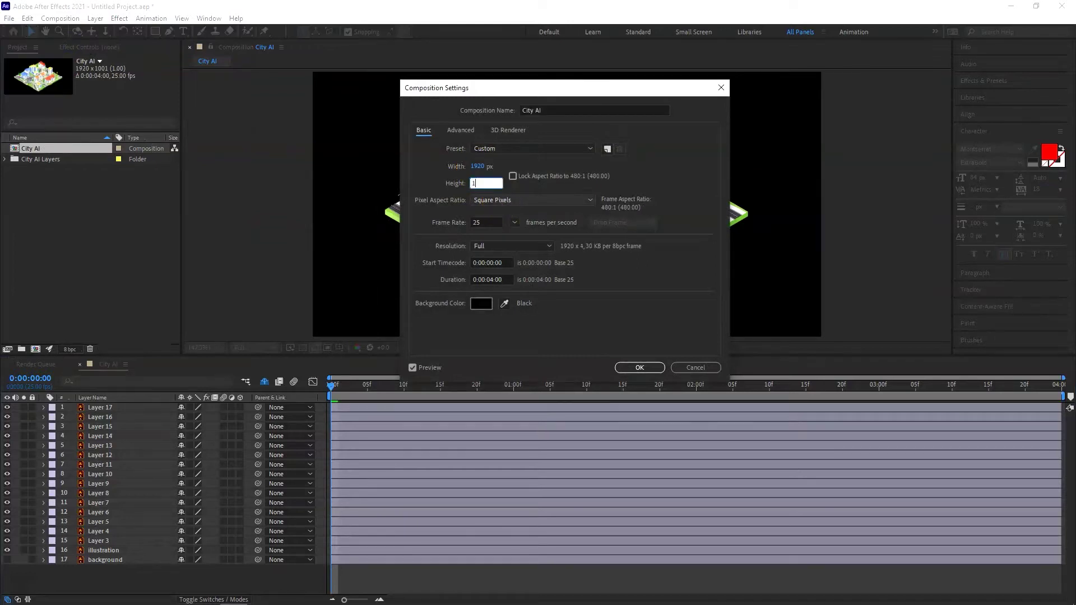
pyautogui.click(655, 366)
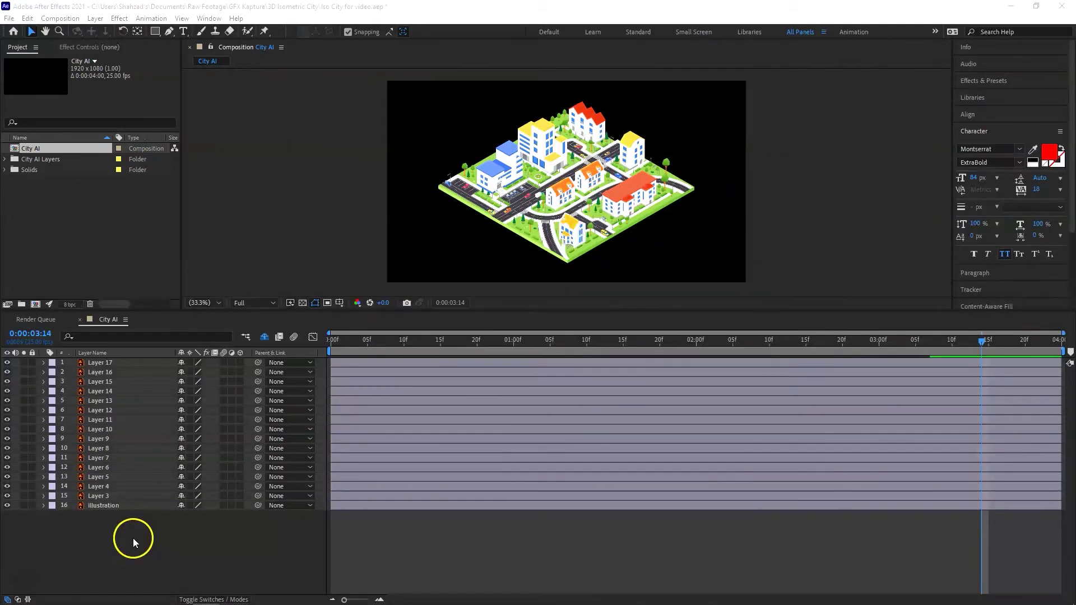
# - Add a Null Object layer to the City AI composition
pyautogui.rightClick(133, 538)
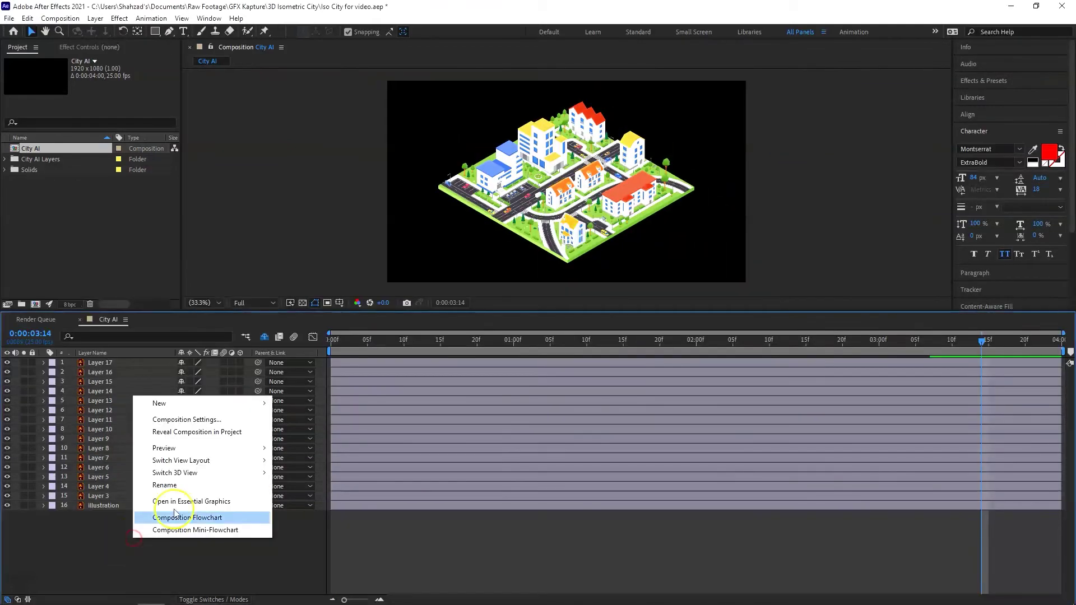
pyautogui.click(197, 399)
pyautogui.click(305, 469)
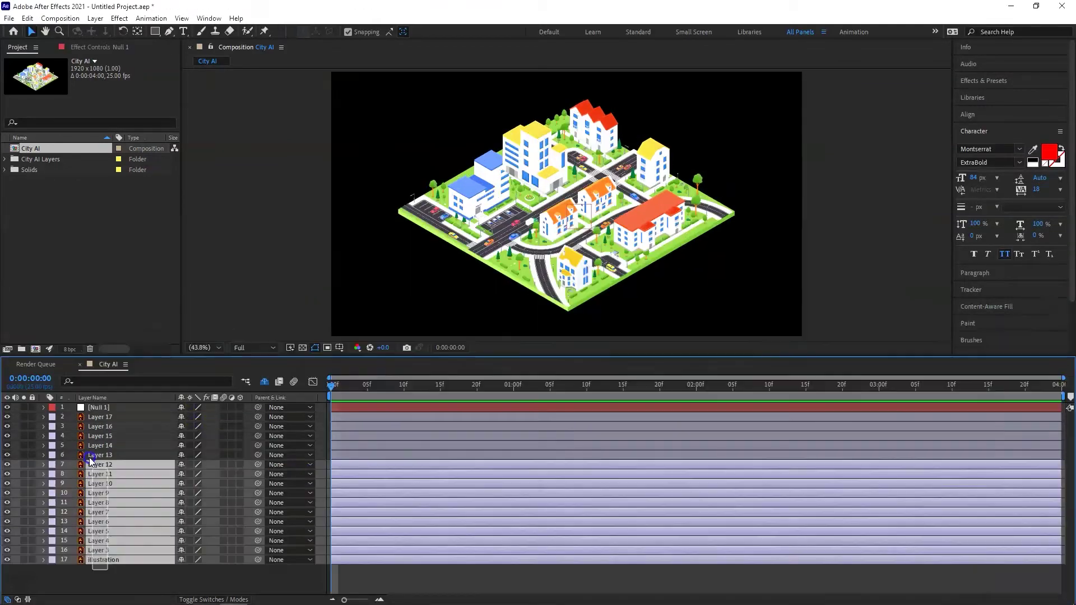
# - Parent all the city layers to Null 1 and reveal the null's Scale property
pyautogui.keyDown('shift'); pyautogui.click(115, 388); pyautogui.keyUp('shift')
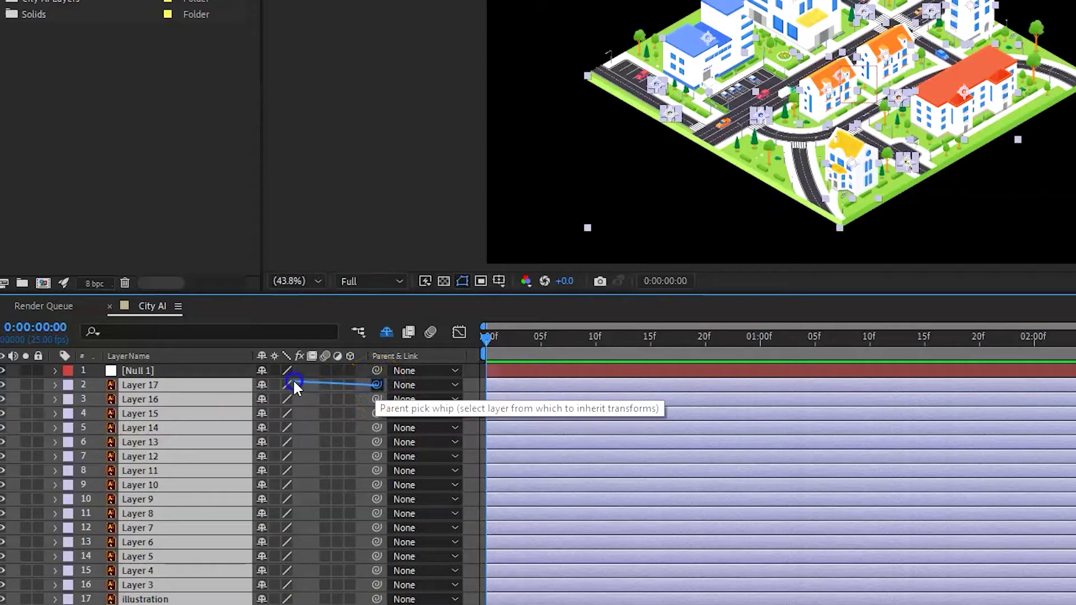
pyautogui.moveTo(292, 378); pyautogui.dragTo(138, 374)
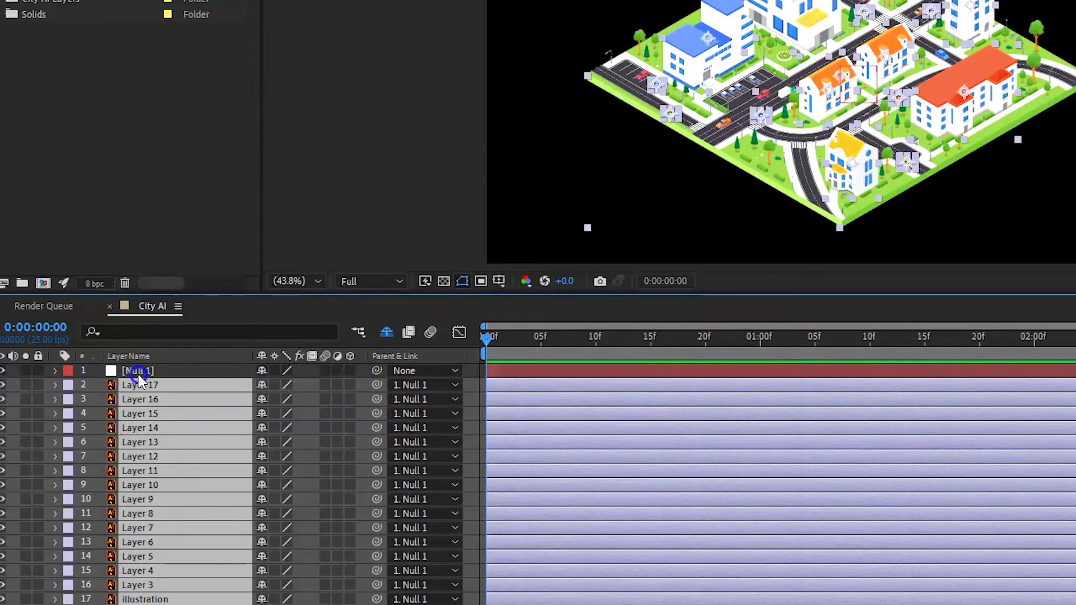
pyautogui.click(138, 371)
pyautogui.press('s')
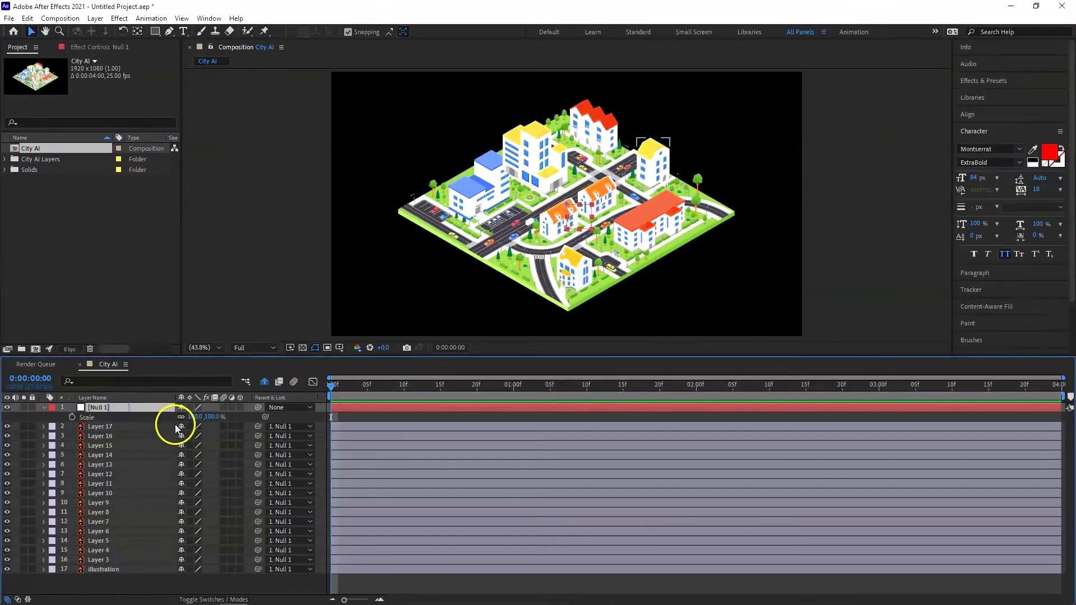
# - Scale Null 1 to 121% and enable Collapse Transformations on the city layers
pyautogui.moveTo(194, 419); pyautogui.dragTo(209, 419)
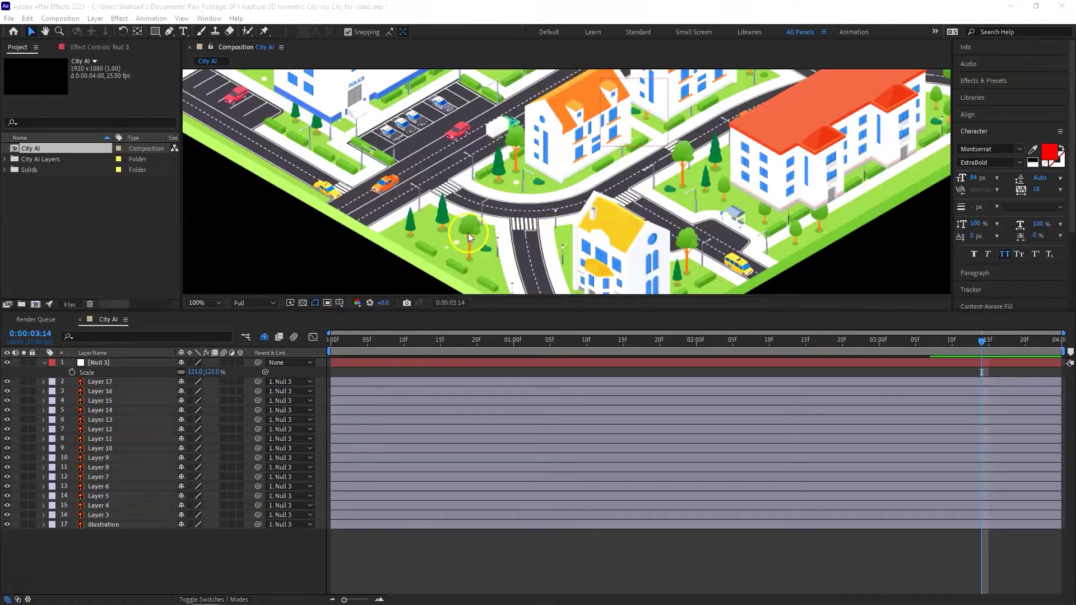
pyautogui.scroll(-3, 458, 233)
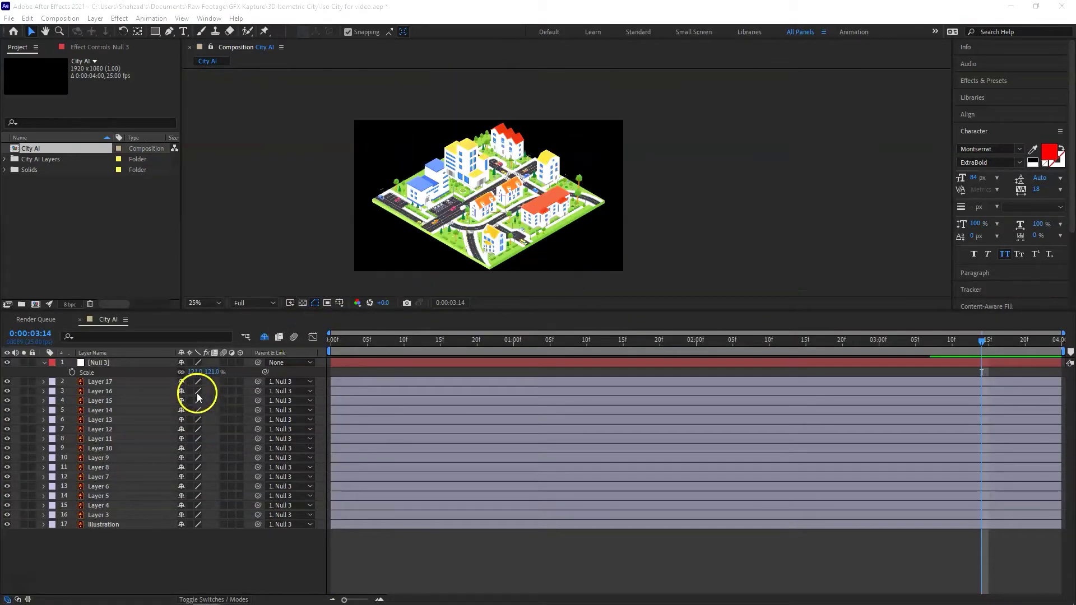
pyautogui.click(196, 392)
pyautogui.click(188, 382)
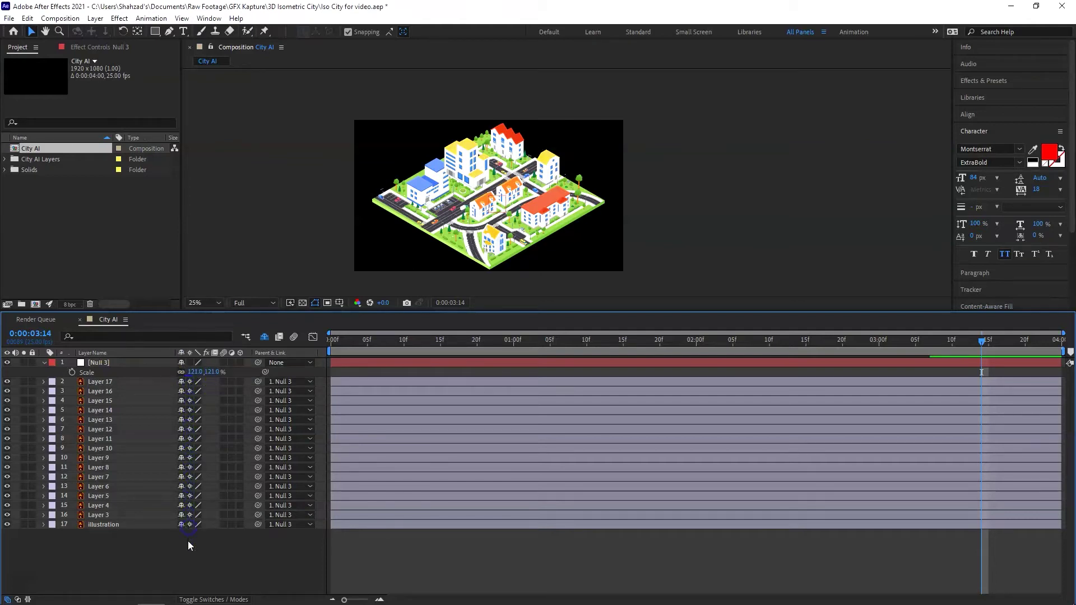
pyautogui.scroll(4, 452, 227)
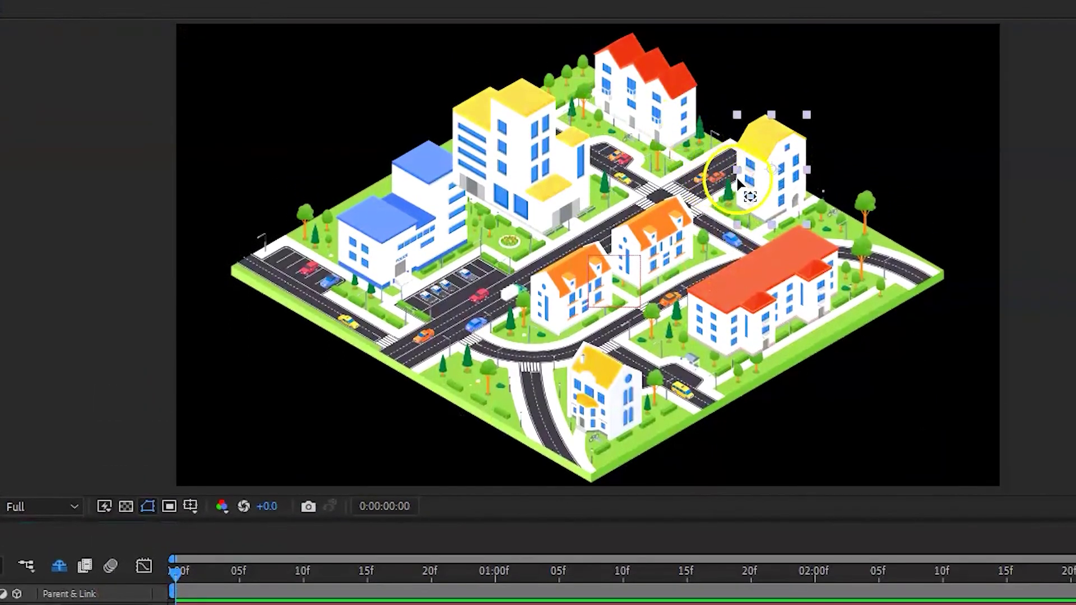
# - Move the anchor points of the right-hand house and Layer 15's building down to their bases
pyautogui.click(773, 134)
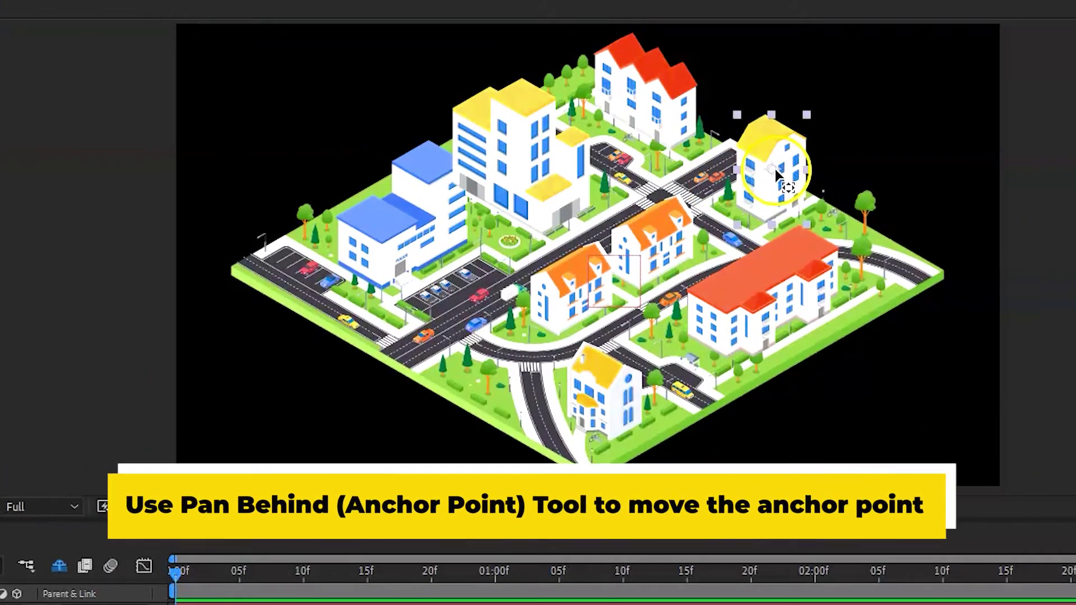
pyautogui.moveTo(773, 177); pyautogui.dragTo(772, 226)
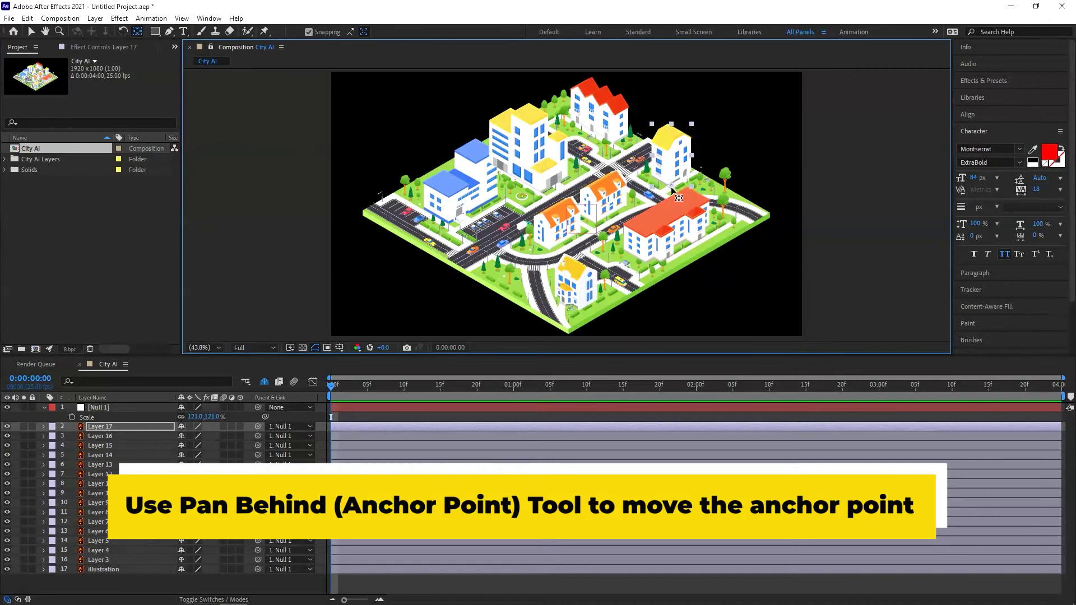
pyautogui.hotkey('ctrl', 'Down')
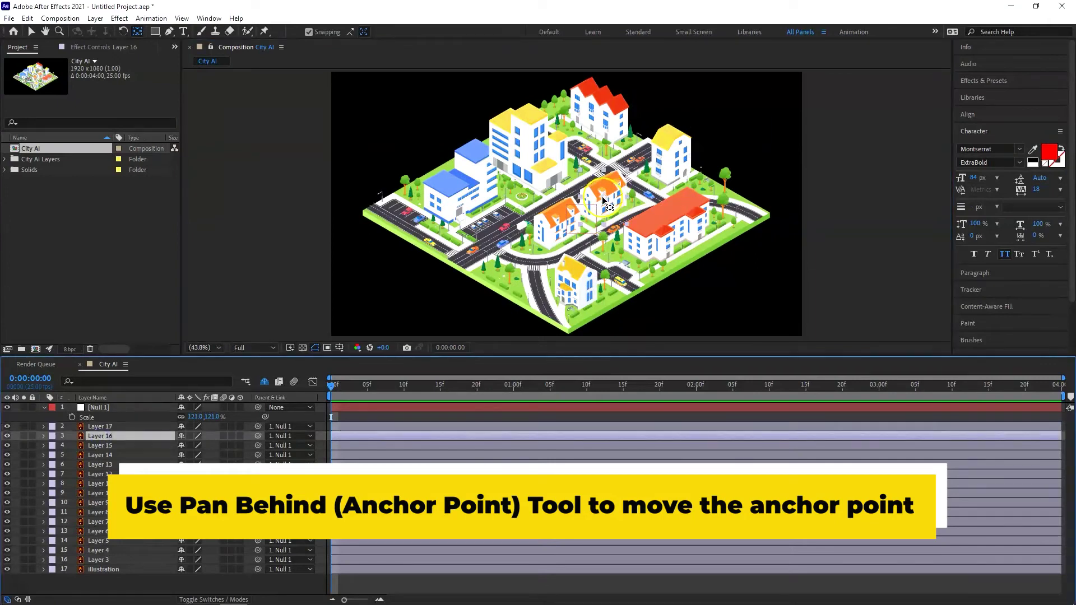
pyautogui.click(112, 446)
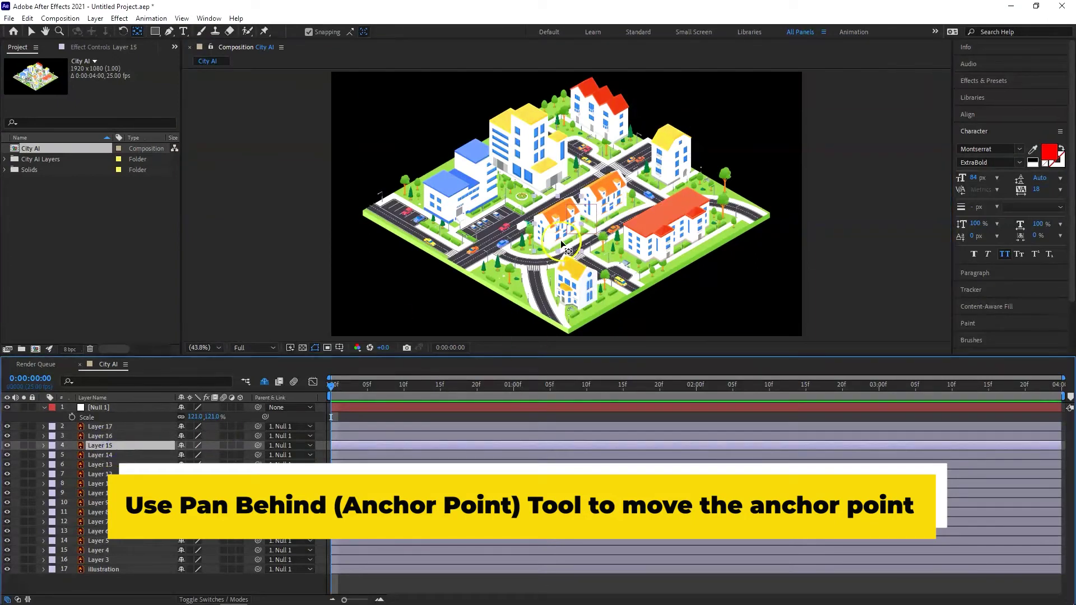
pyautogui.moveTo(556, 247); pyautogui.dragTo(555, 241)
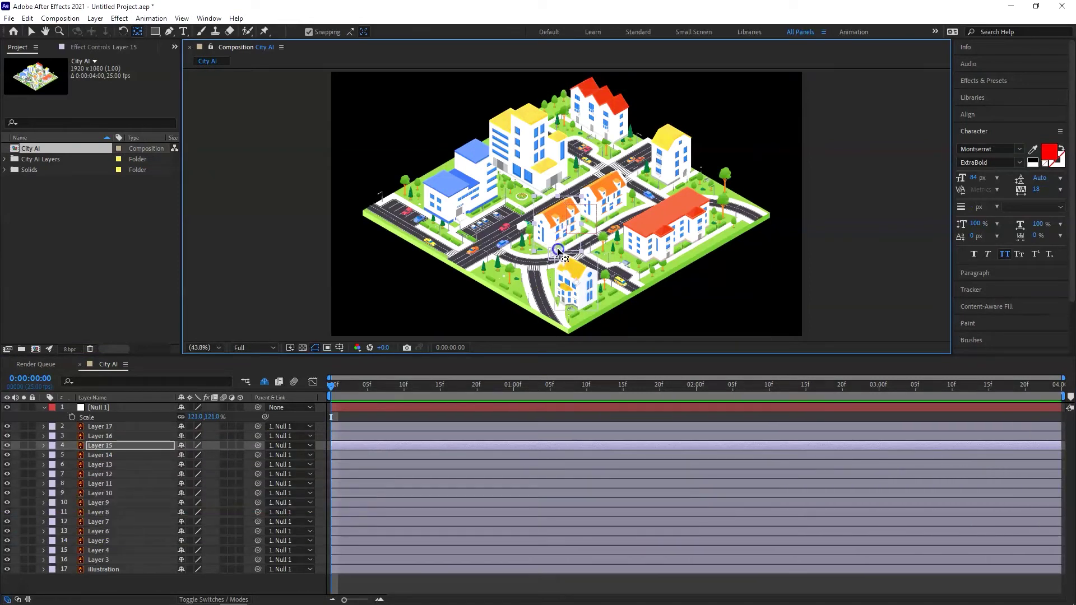
# - Work through Layers 14, 12 and 10, selecting each building to reposition its anchor point
pyautogui.click(102, 455)
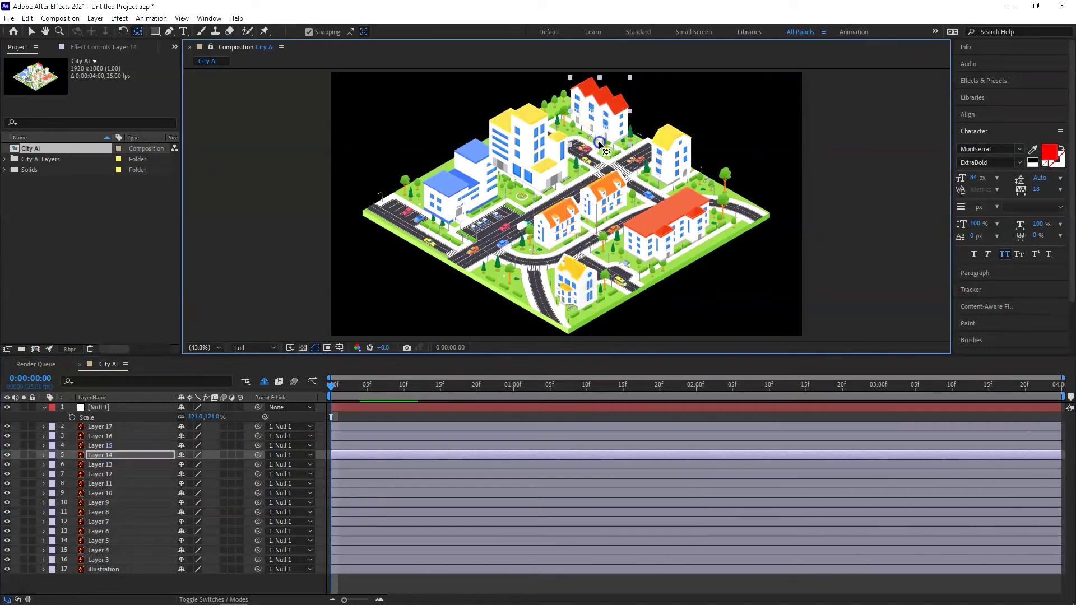
pyautogui.click(115, 475)
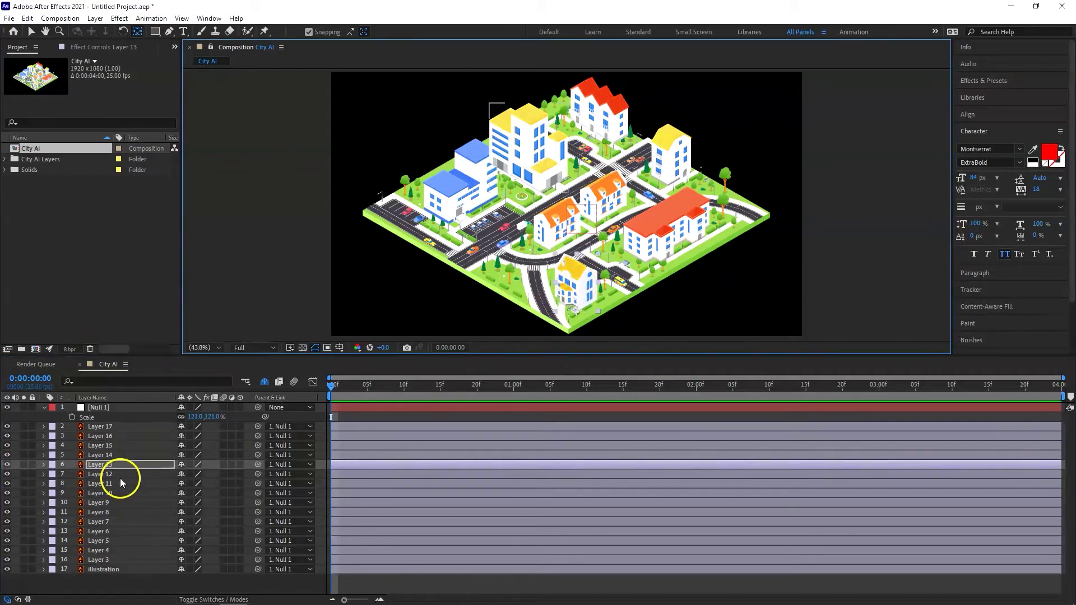
pyautogui.click(529, 152)
pyautogui.click(109, 483)
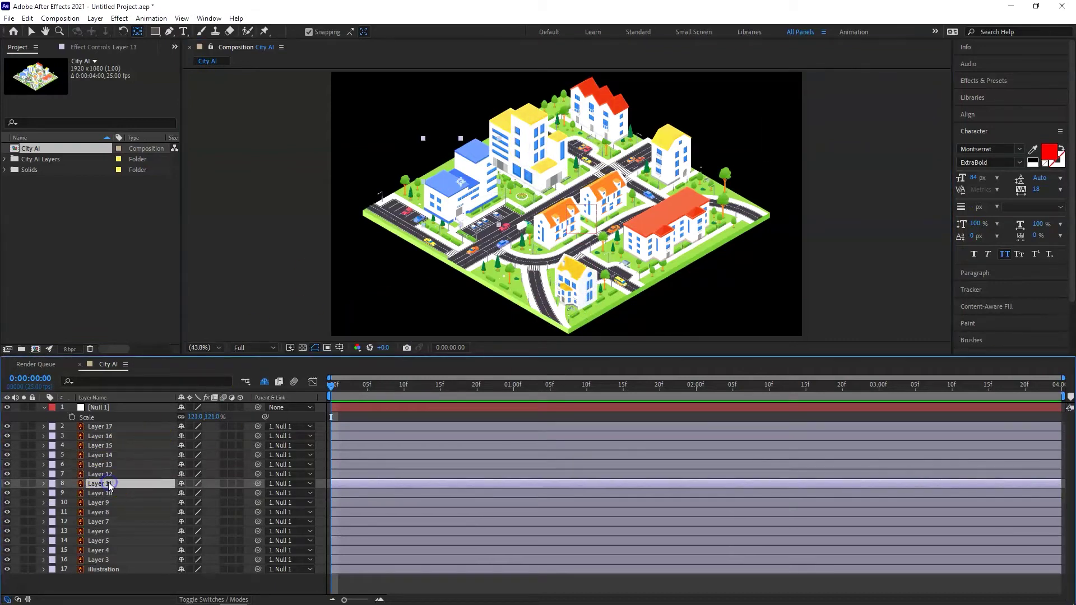
pyautogui.click(676, 246)
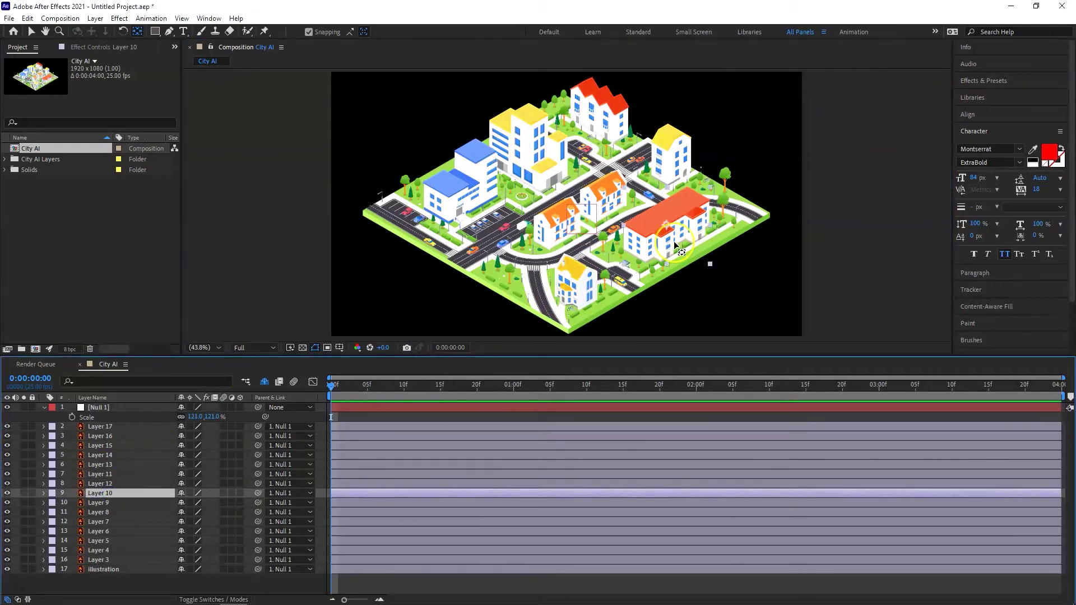
# - Rename three car layers to Yellow Car 1, Red Car 1 and Blue Car 1 parked
pyautogui.click(107, 501)
pyautogui.press('Return')
pyautogui.write('Ye')
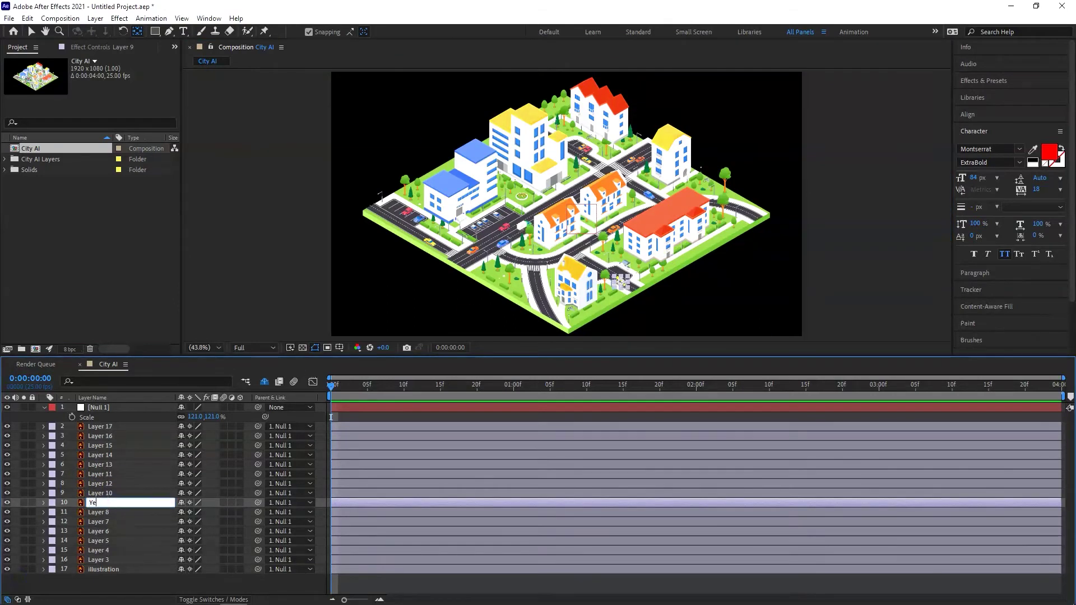
pyautogui.write('llow Car 1')
pyautogui.press('Return')
pyautogui.click(104, 521)
pyautogui.press('Return')
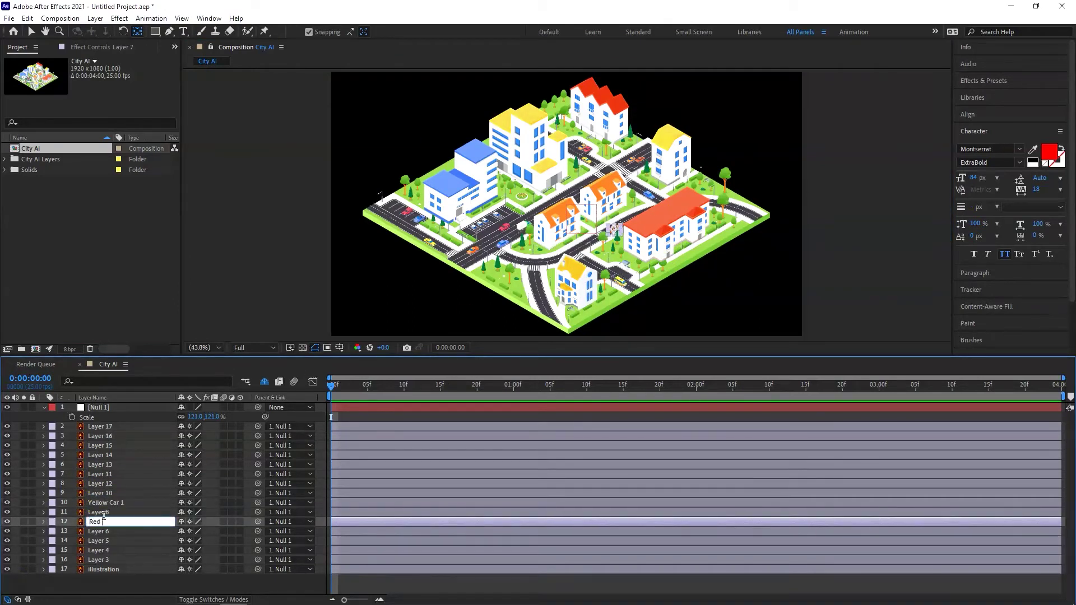
pyautogui.write('Red Car 1')
pyautogui.press('Return')
pyautogui.click(105, 512)
pyautogui.press('Return')
pyautogui.write('Blue Car 1')
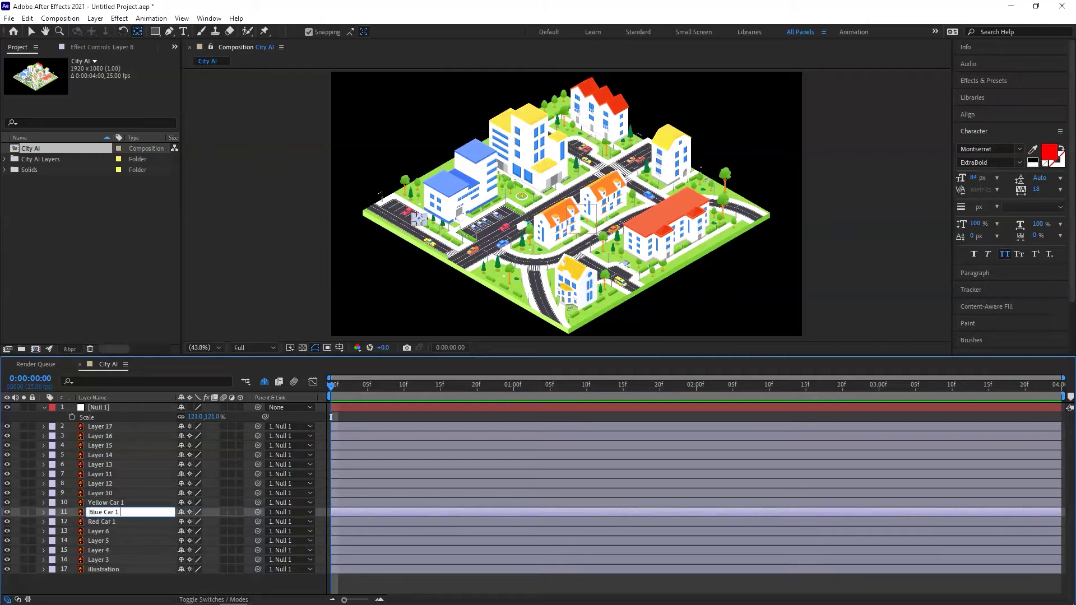
pyautogui.write(' parked')
pyautogui.press('Return')
# - Begin renaming Layer 6 as 'Yello…' and rename Layer 5 to Orange Car 1
pyautogui.click(100, 531)
pyautogui.press('Return')
pyautogui.write('Yellow Car 2')
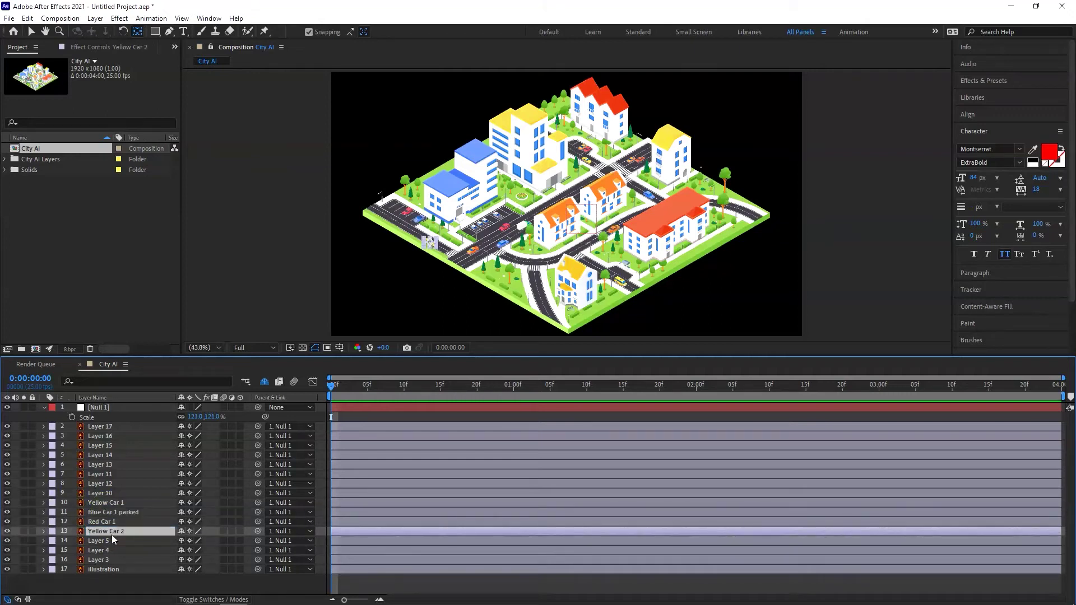
pyautogui.click(108, 539)
pyautogui.press('Return')
pyautogui.write('Orange Car')
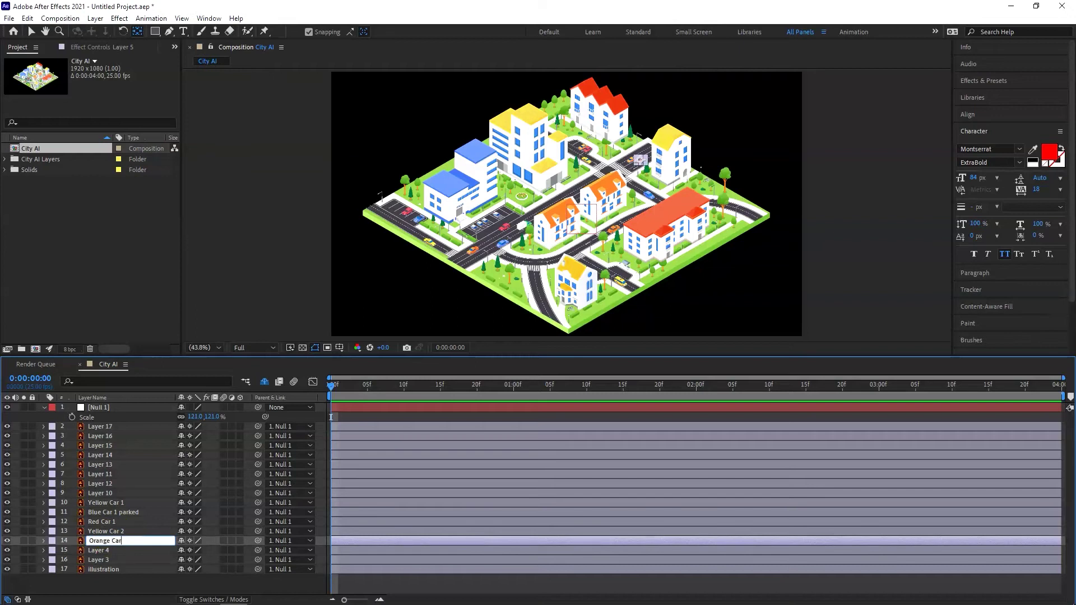
pyautogui.write(' 1')
pyautogui.press('Return')
# - Rename Layer 4 to Blue Car and Layer 3 to Yellow Car 3
pyautogui.click(111, 552)
pyautogui.press('Return')
pyautogui.write('Blue Car')
pyautogui.press('Return')
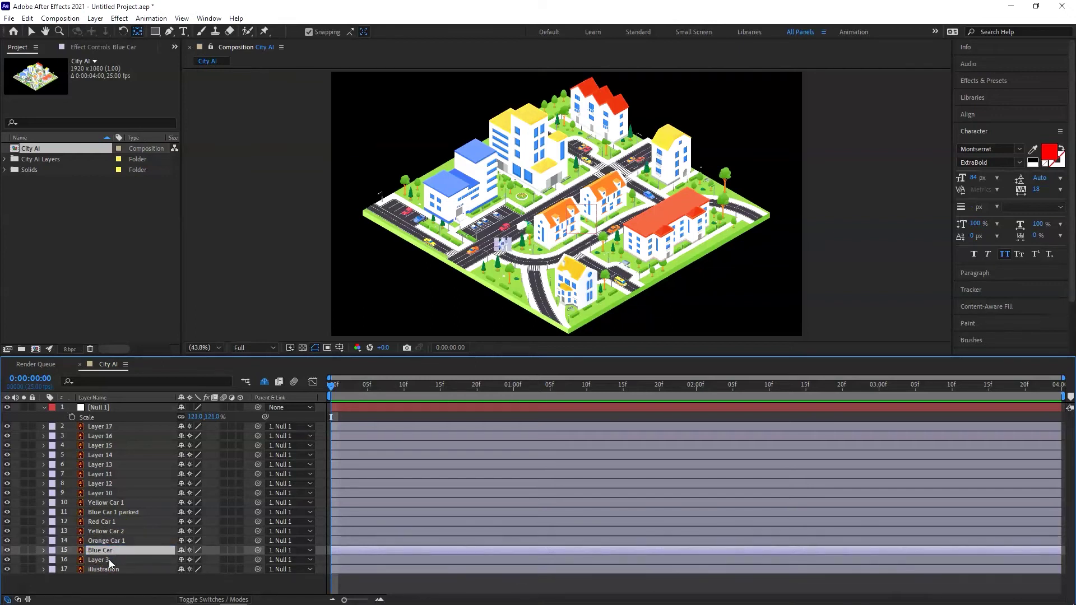
pyautogui.click(110, 559)
pyautogui.press('Return')
pyautogui.write('Yellow Car 3')
pyautogui.press('Return')
pyautogui.click(115, 427)
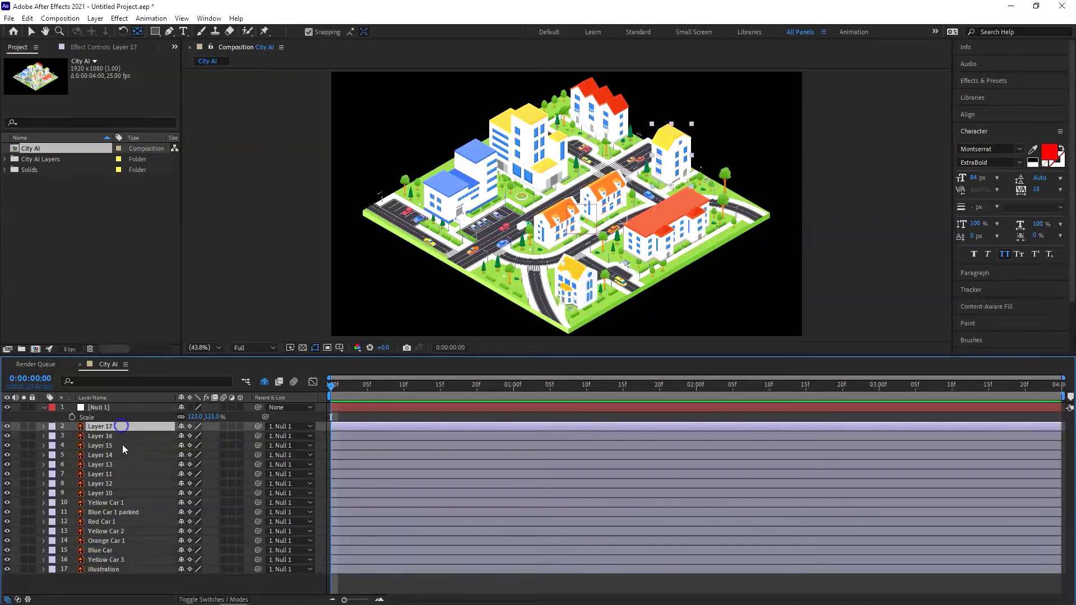
# - Keyframe the eight building layers' Scale from 0% at 0:00 to 100% at 3:00
pyautogui.keyDown('shift'); pyautogui.click(110, 495); pyautogui.keyUp('shift')
pyautogui.press('s')
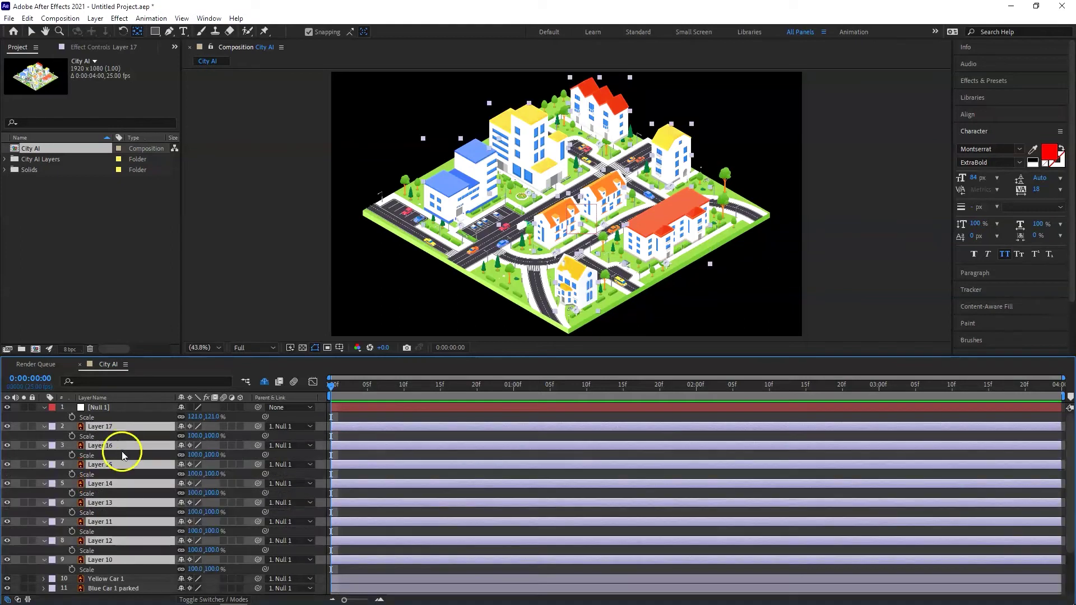
pyautogui.click(72, 436)
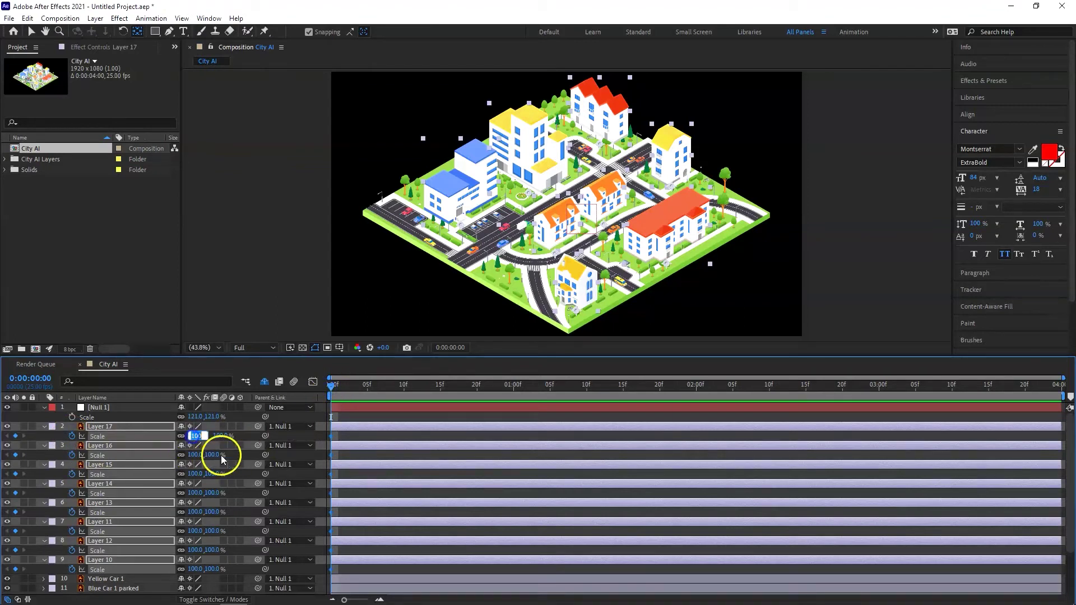
pyautogui.press('Return')
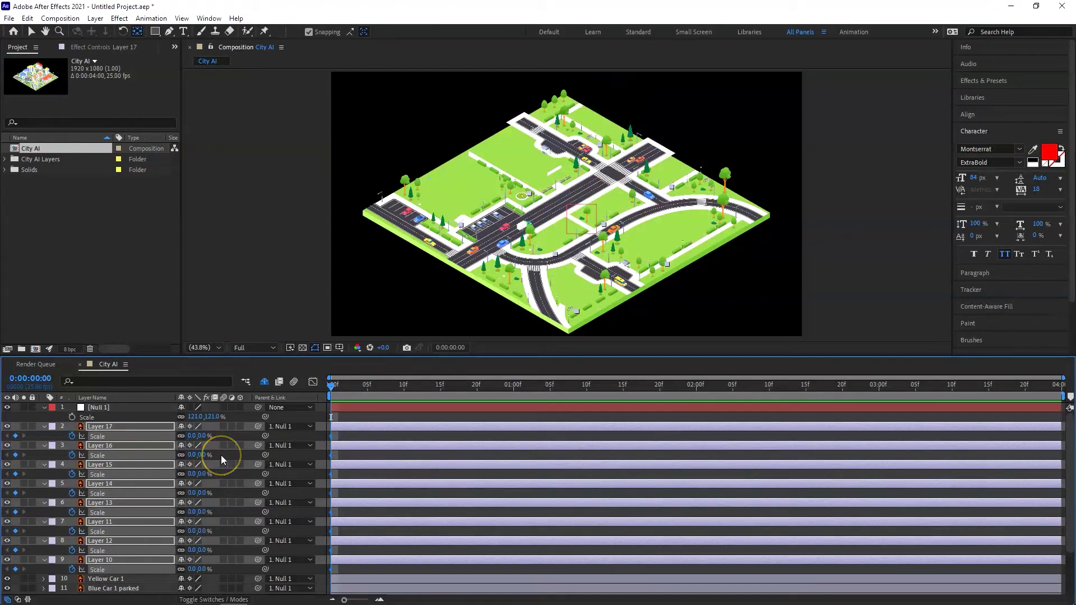
pyautogui.moveTo(331, 428); pyautogui.dragTo(808, 385)
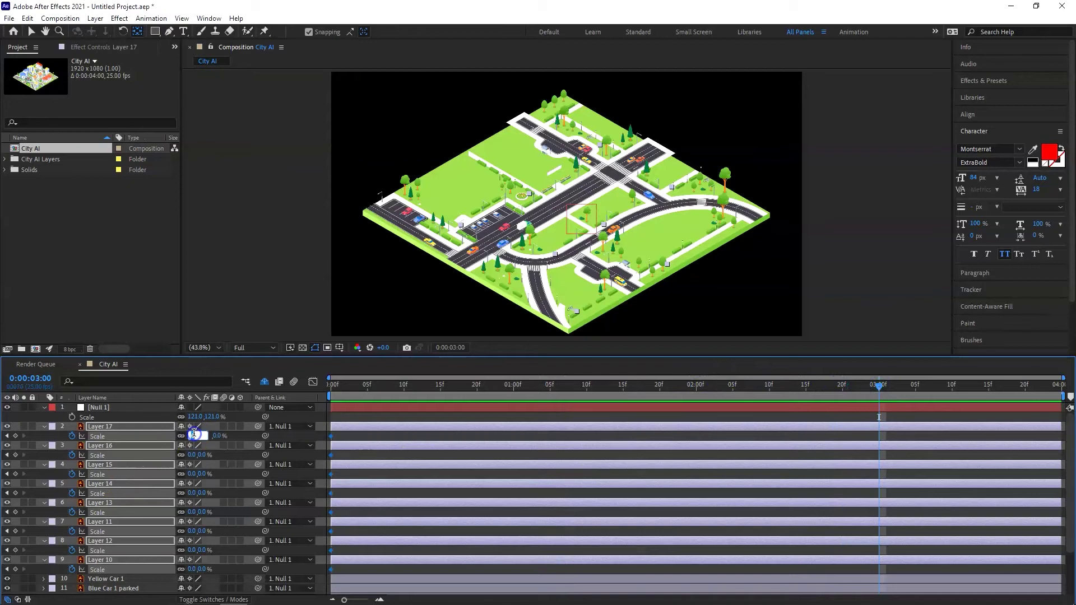
pyautogui.press('Return')
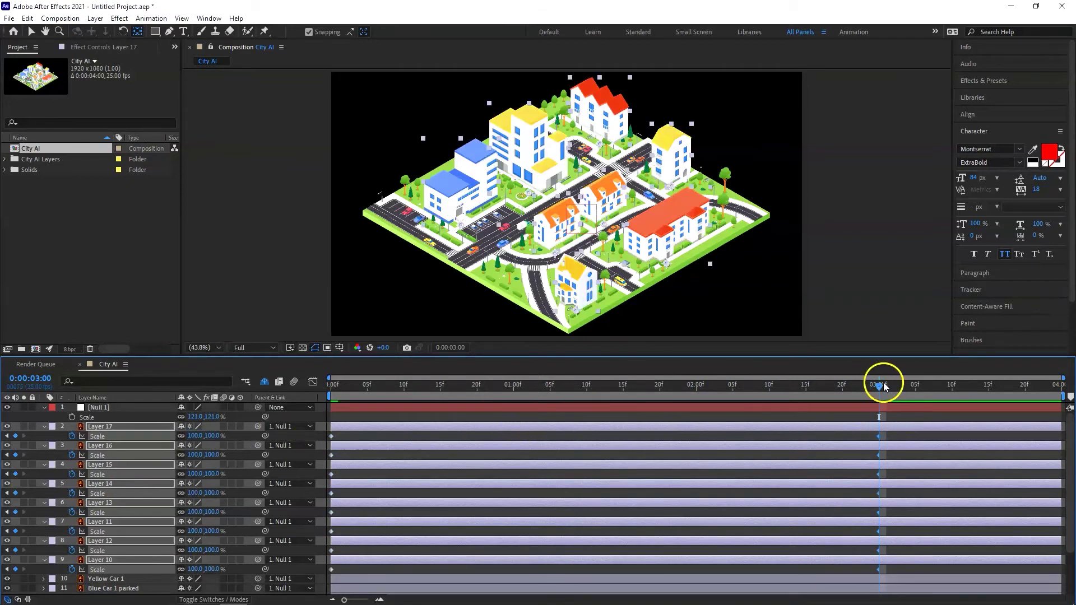
# - Add a 110% Scale overshoot keyframe at 2:12 for the buildings
pyautogui.moveTo(882, 385); pyautogui.dragTo(782, 392)
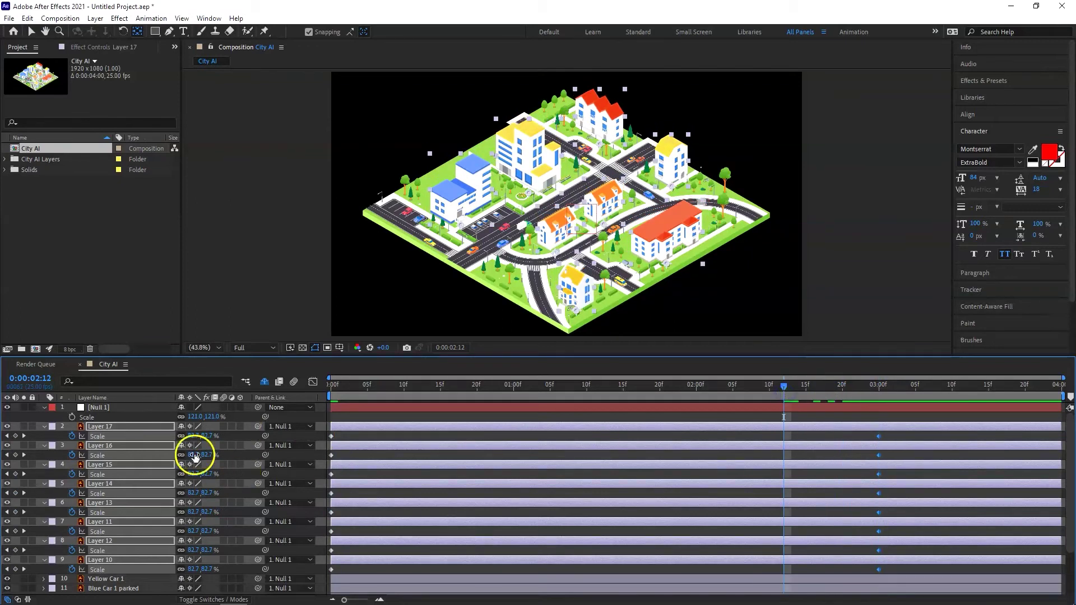
pyautogui.write('110')
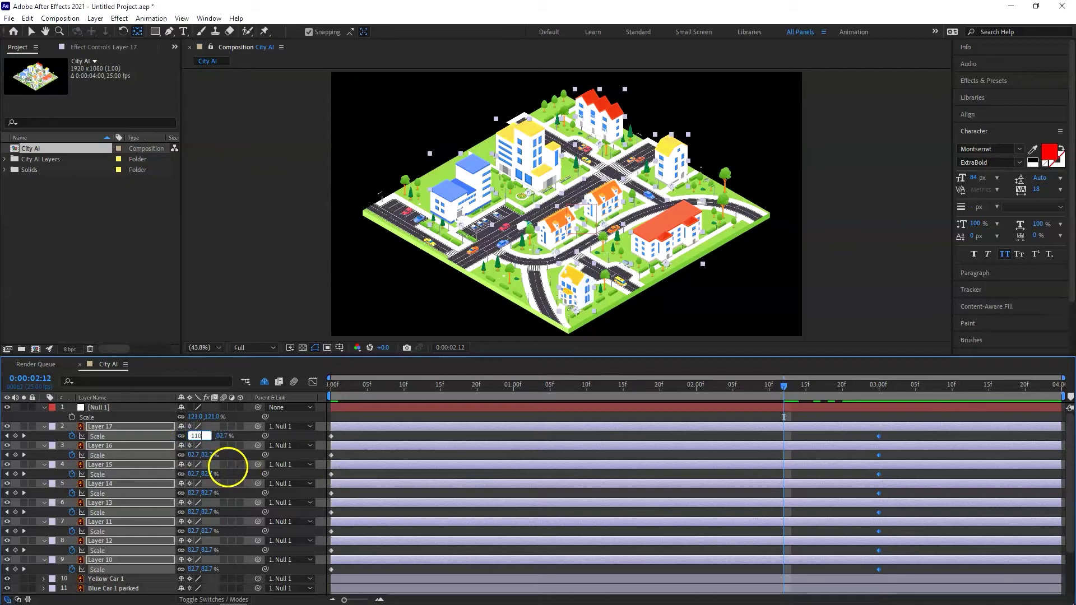
pyautogui.press('Return')
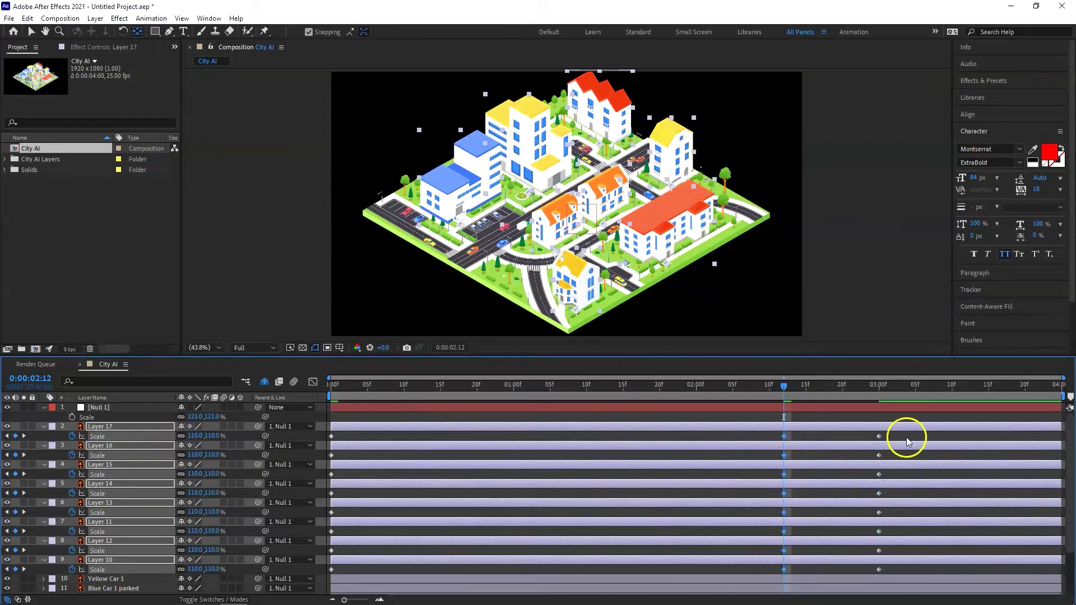
# - Apply Easy Ease to the buildings' Scale keyframes at 3:00 and 0:00
pyautogui.moveTo(906, 433); pyautogui.dragTo(866, 581)
pyautogui.press('F9')
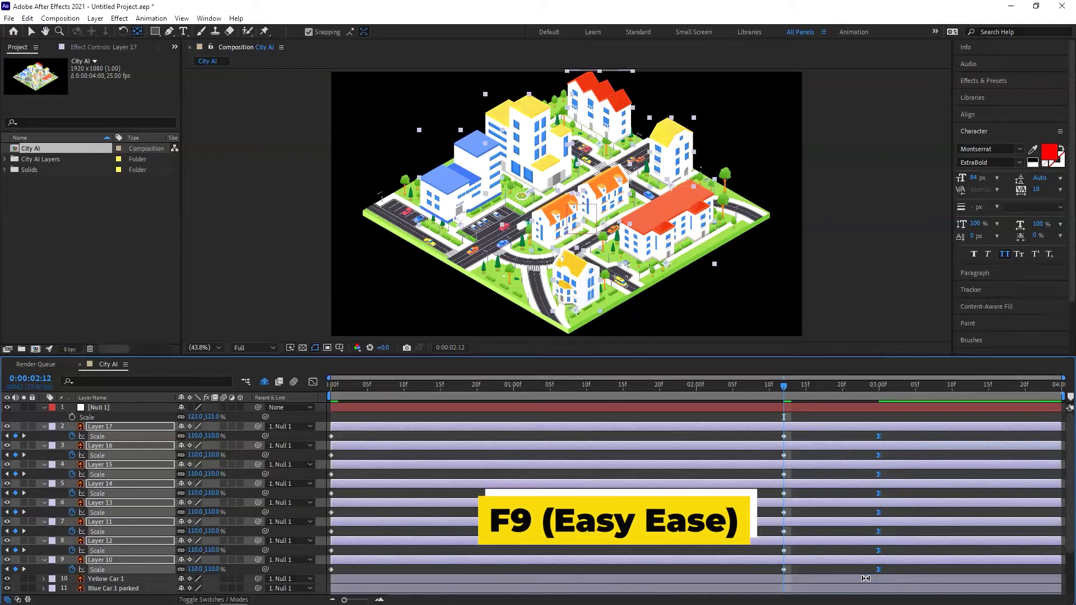
pyautogui.moveTo(347, 437); pyautogui.dragTo(307, 591)
pyautogui.press('F9')
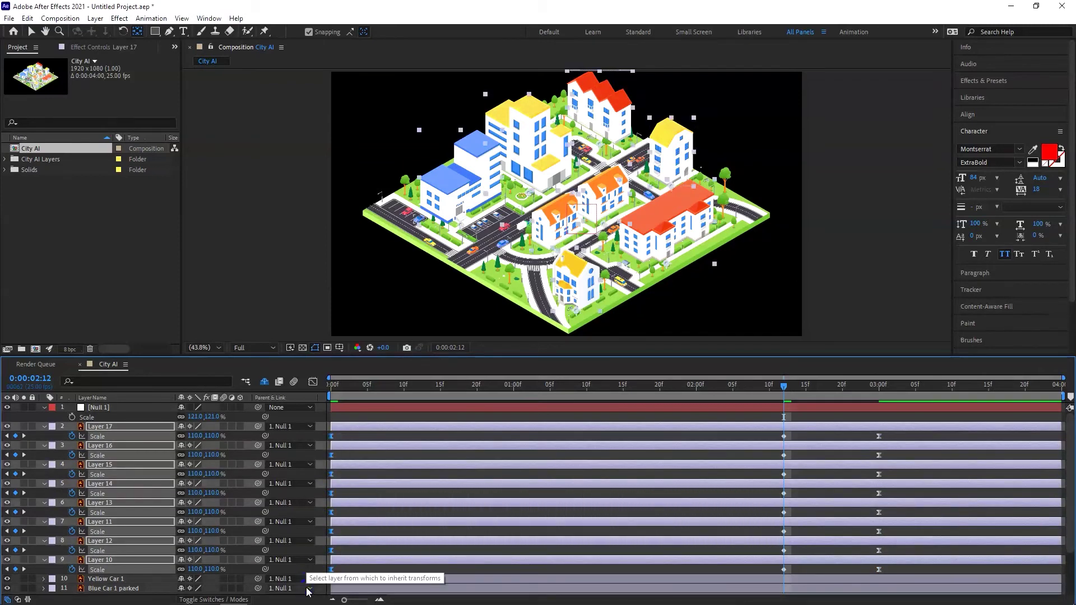
pyautogui.click(136, 455)
# - Shift the start times of Layers 15, 14, 13, 11 and 12 so the buildings grow in staggered order
pyautogui.press('u')
pyautogui.press('Home')
pyautogui.click(395, 426)
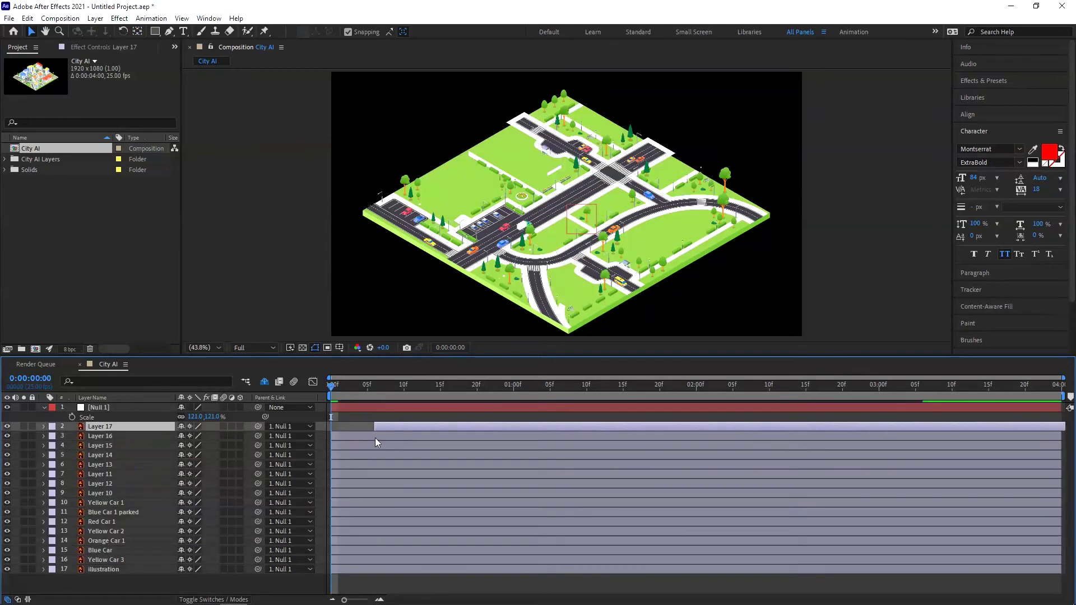
pyautogui.moveTo(371, 445); pyautogui.dragTo(447, 458)
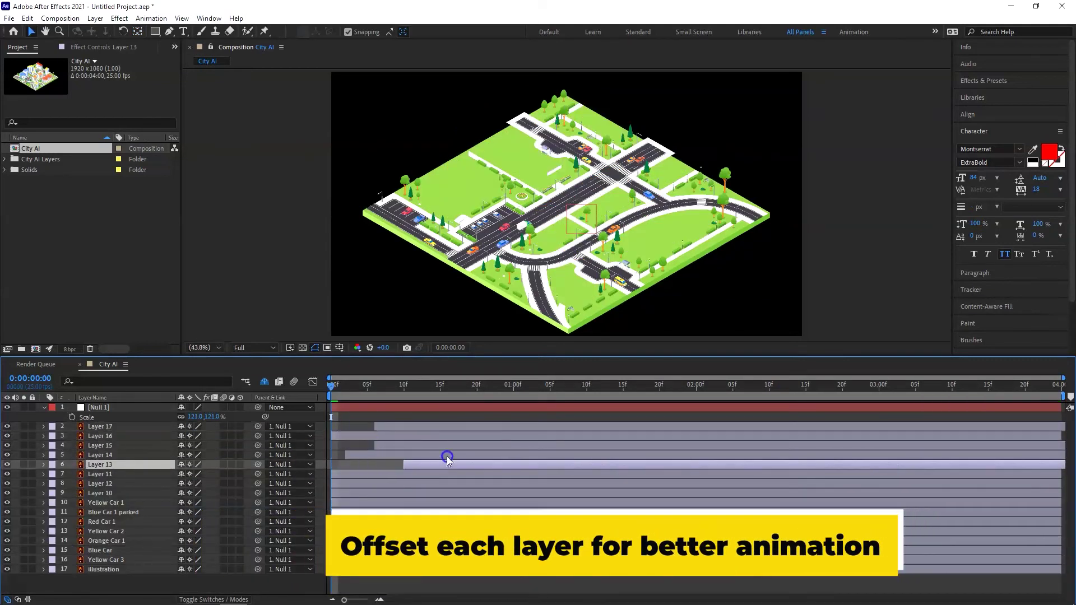
pyautogui.moveTo(383, 473); pyautogui.dragTo(439, 464)
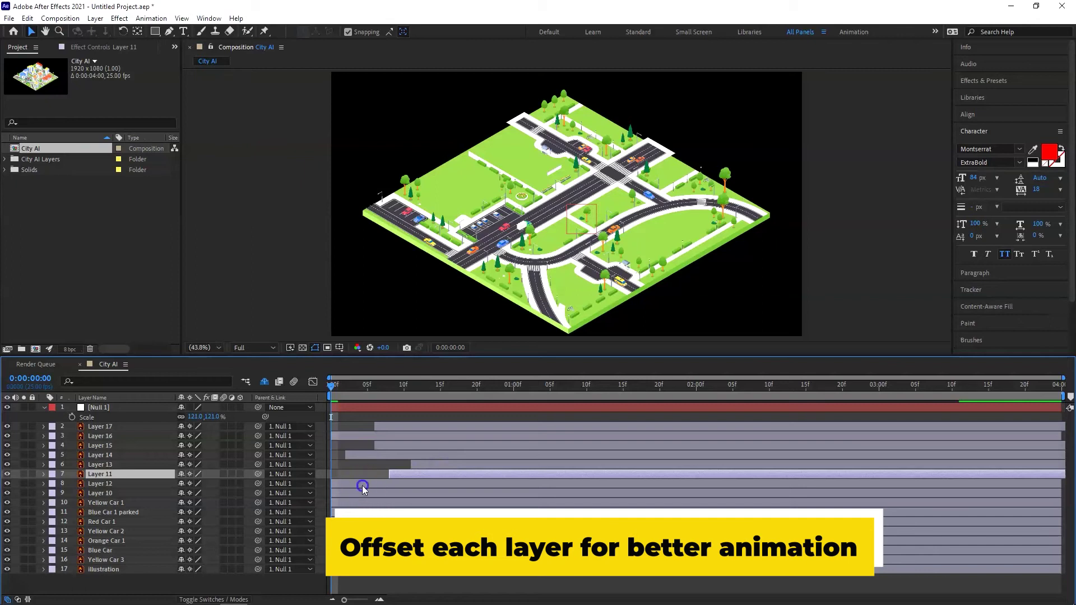
pyautogui.moveTo(362, 485); pyautogui.dragTo(368, 485)
pyautogui.click(350, 502)
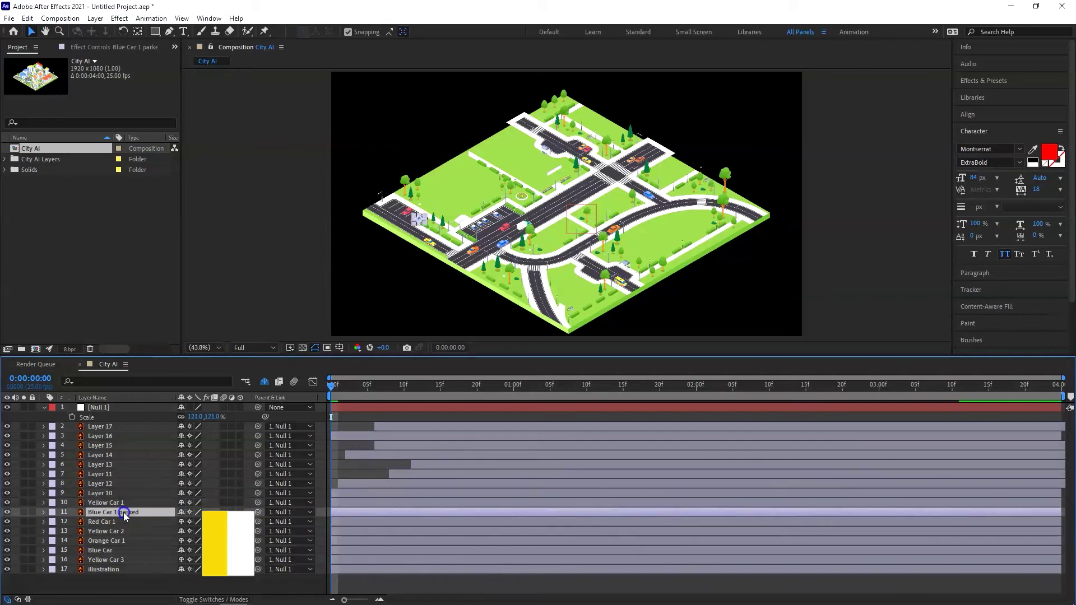
# - Keyframe Yellow Car 1's Position to drive along the road from 0:00 to about 3:04
pyautogui.press('p')
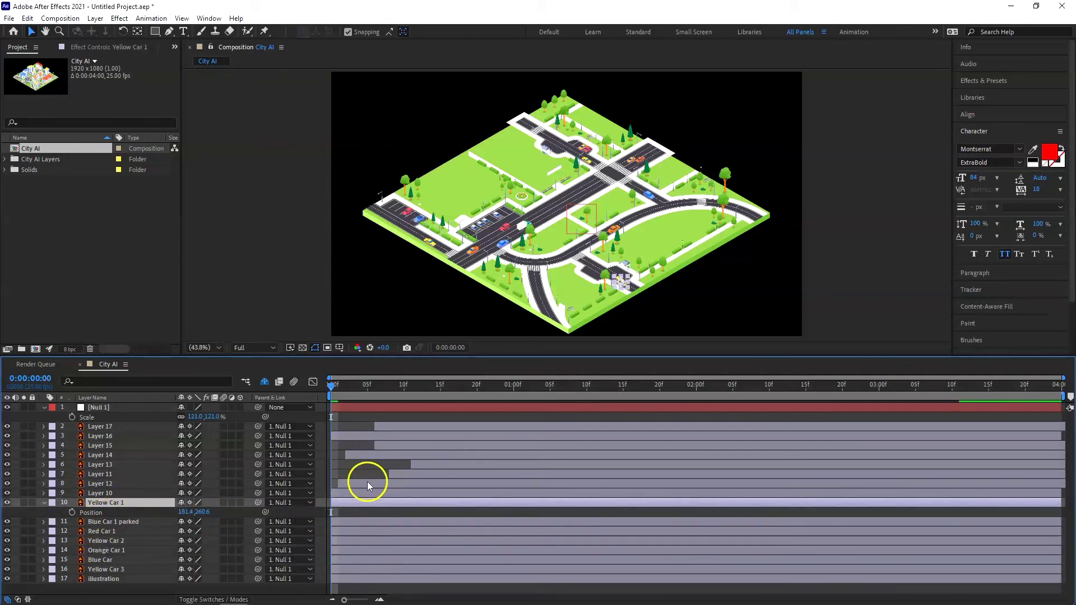
pyautogui.scroll(4, 641, 291)
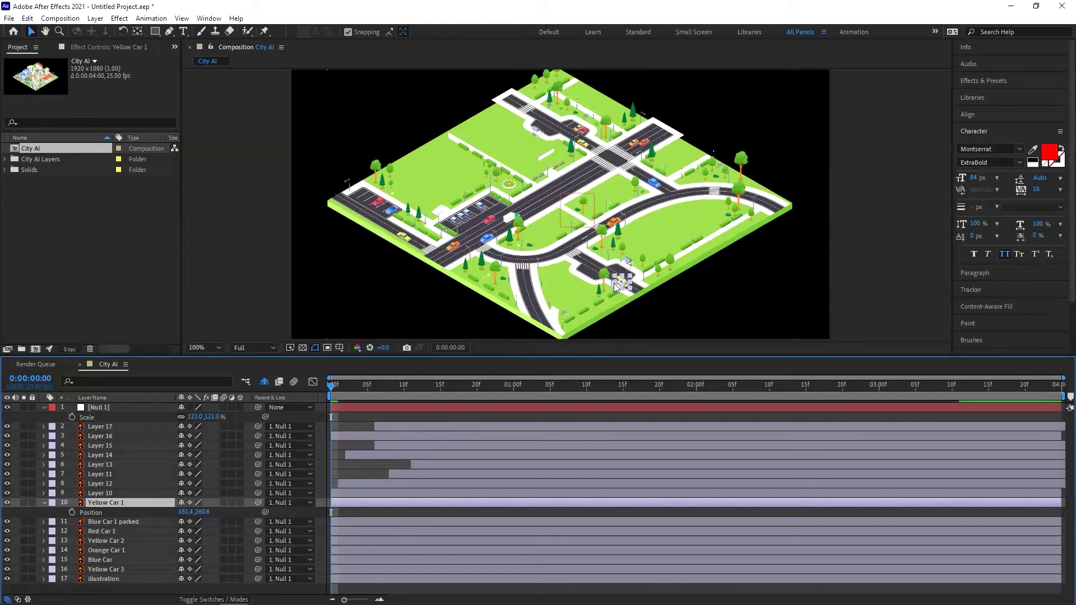
pyautogui.moveTo(662, 291); pyautogui.dragTo(508, 207)
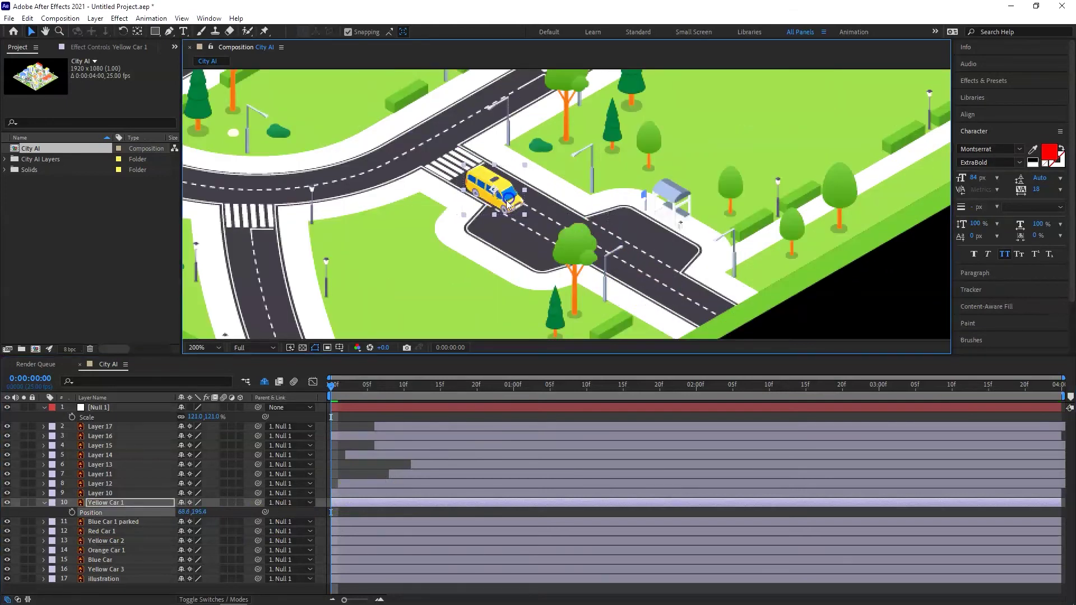
pyautogui.click(73, 512)
pyautogui.moveTo(335, 384); pyautogui.dragTo(908, 386)
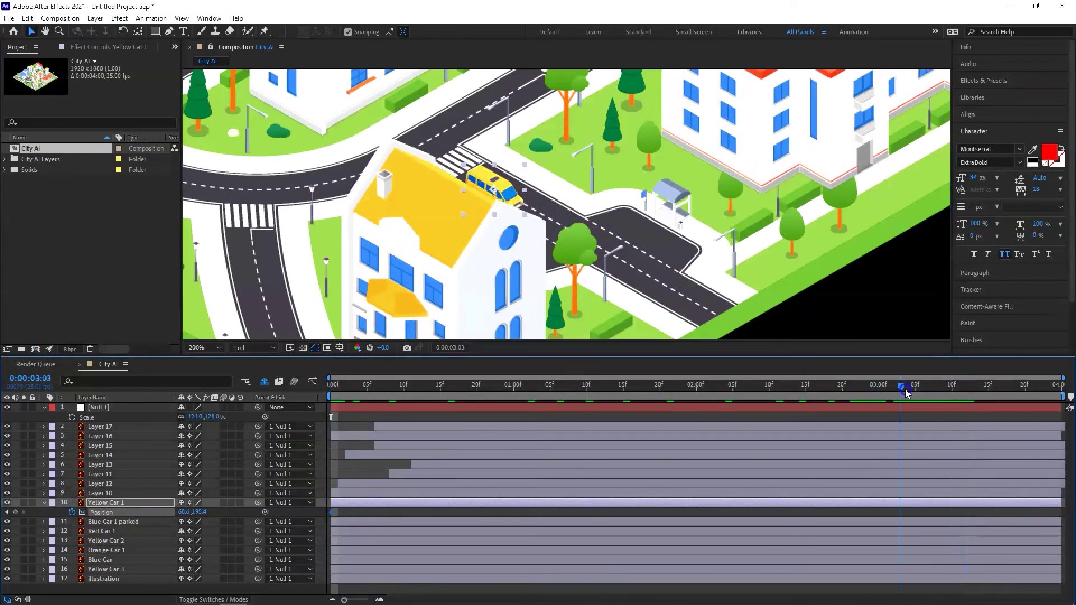
pyautogui.moveTo(507, 202); pyautogui.dragTo(692, 309)
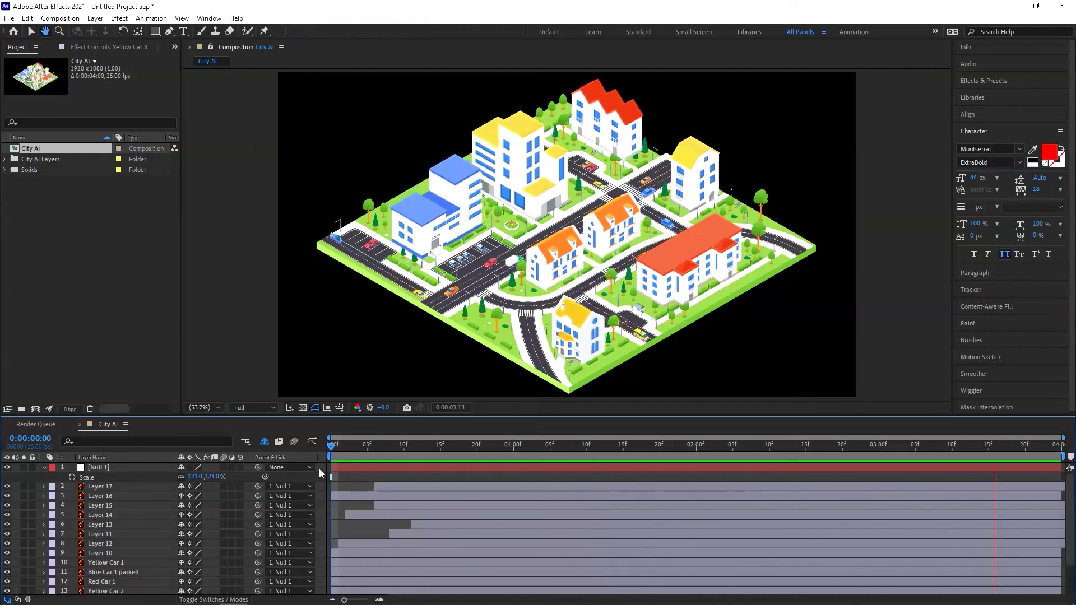
# - Create a deep royal blue solid layer named Deep Royal Blue Solid 1
pyautogui.click(183, 457)
pyautogui.moveTo(183, 416); pyautogui.dragTo(183, 352)
pyautogui.rightClick(163, 567)
pyautogui.moveTo(255, 436)
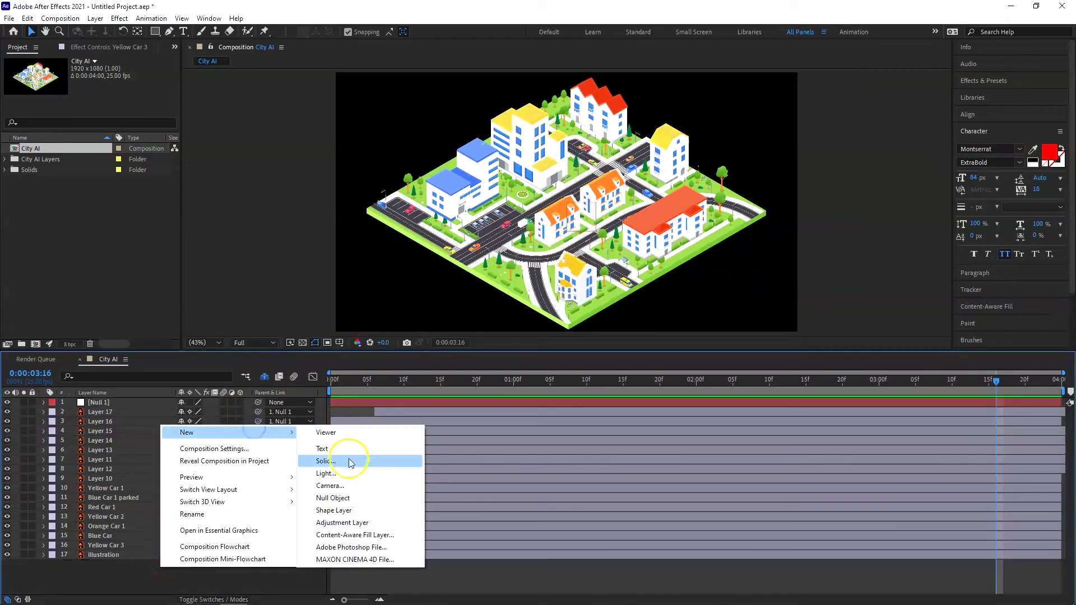
pyautogui.click(351, 458)
pyautogui.click(531, 364)
pyautogui.click(831, 328)
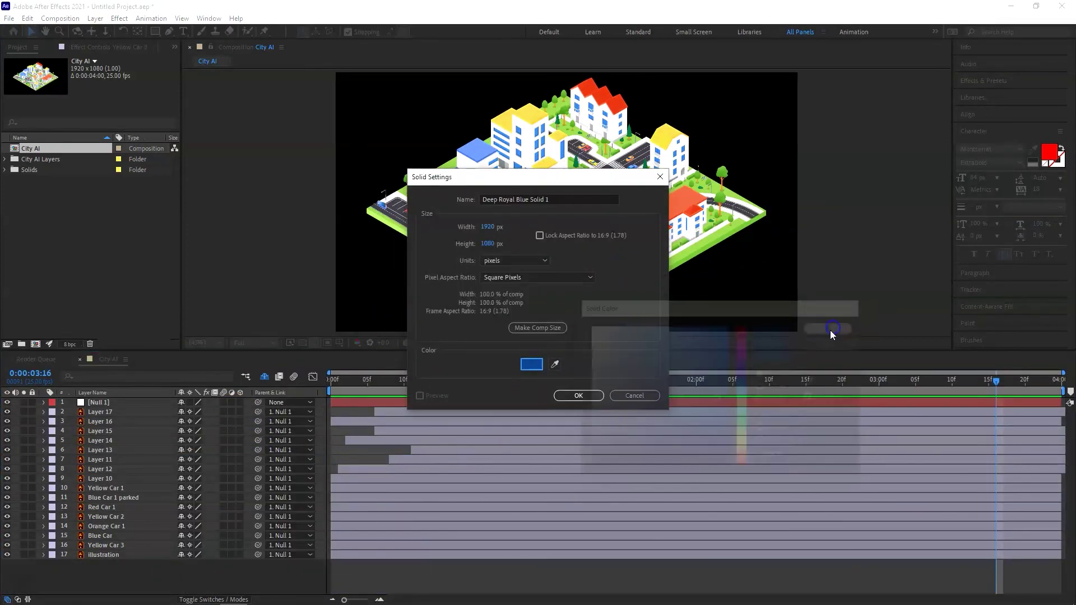
pyautogui.click(569, 391)
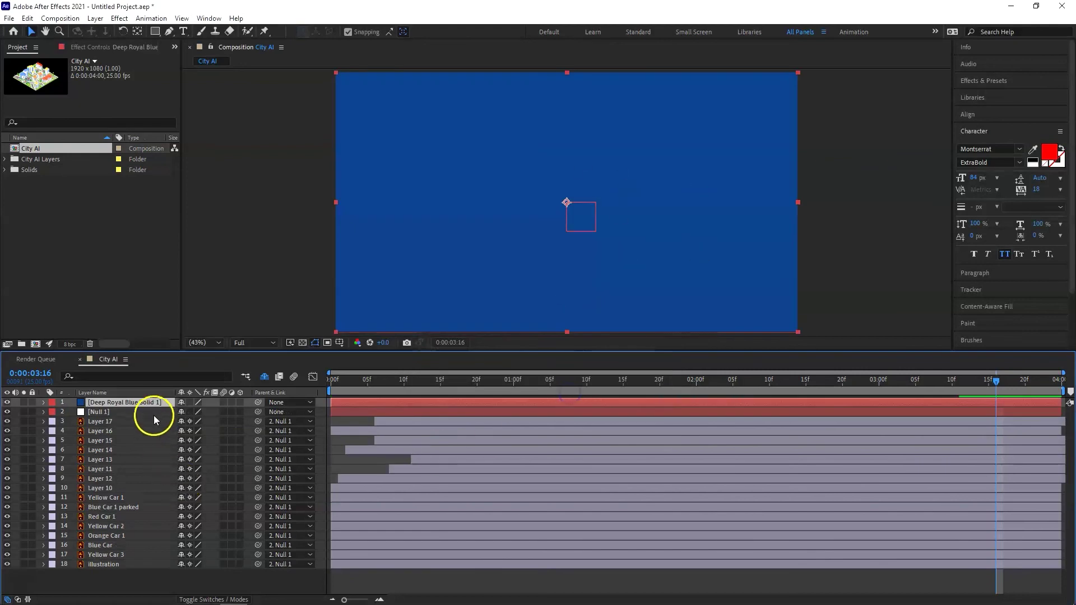
# - Move the blue solid to the bottom of the layer stack and preview the animation from the start
pyautogui.moveTo(156, 401); pyautogui.dragTo(137, 572)
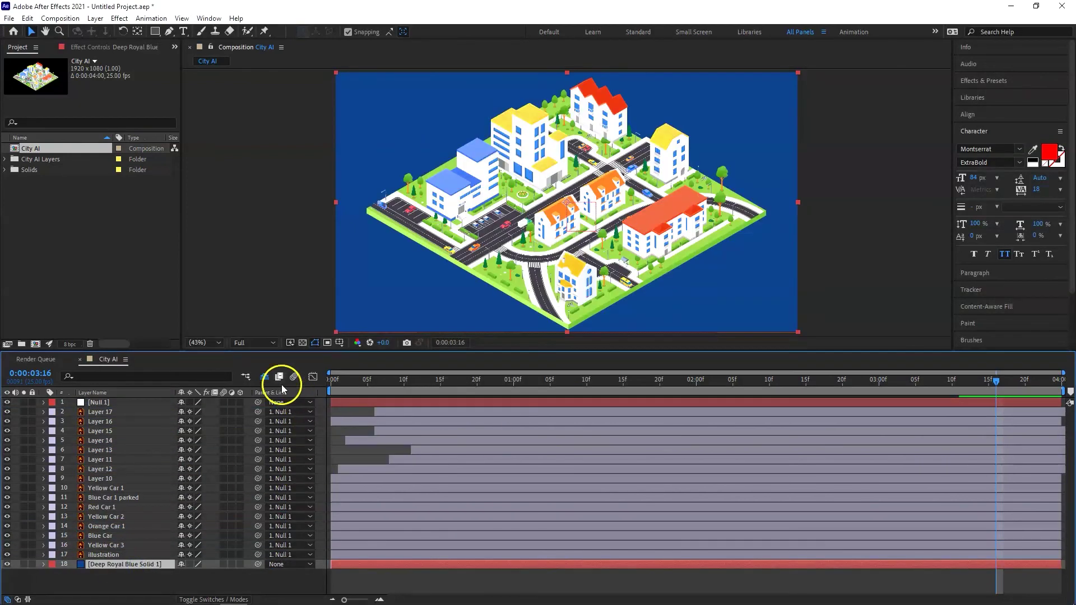
pyautogui.click(241, 234)
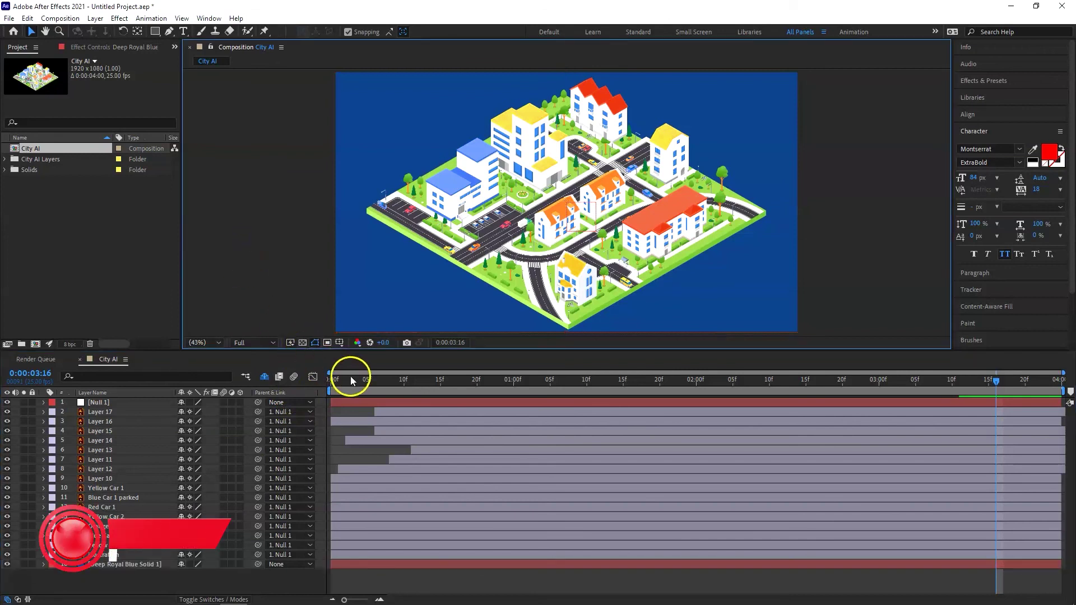
pyautogui.moveTo(351, 375); pyautogui.dragTo(327, 383)
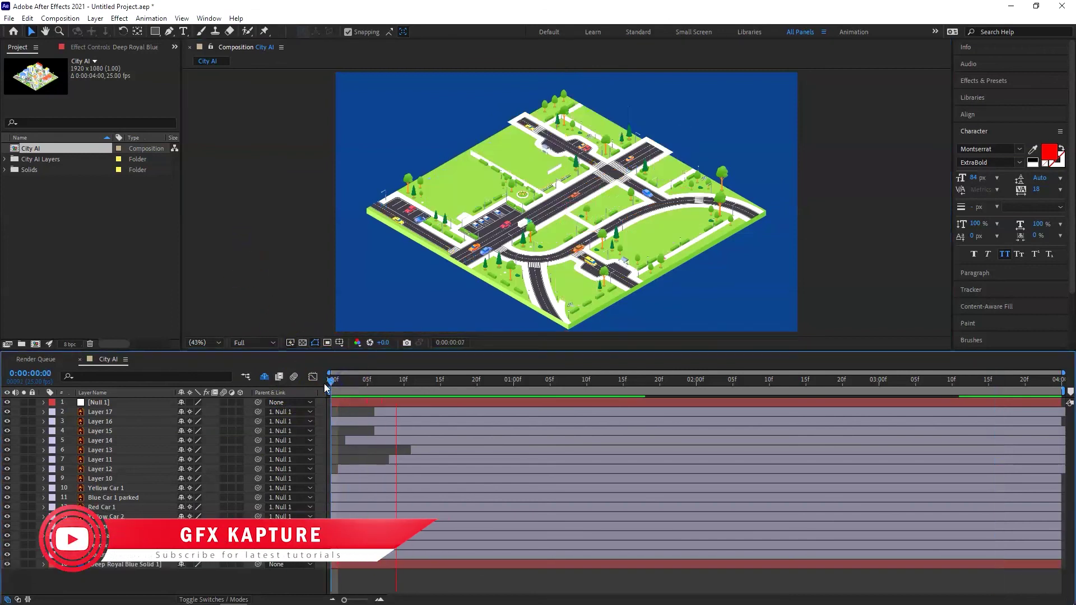
pyautogui.press('space')
pyautogui.click(336, 351)
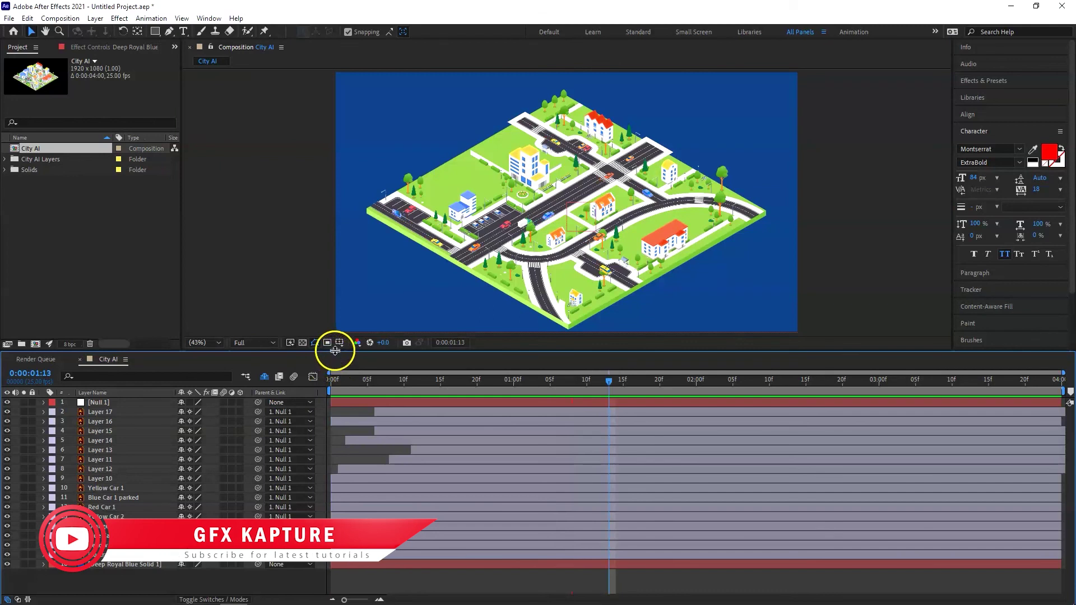